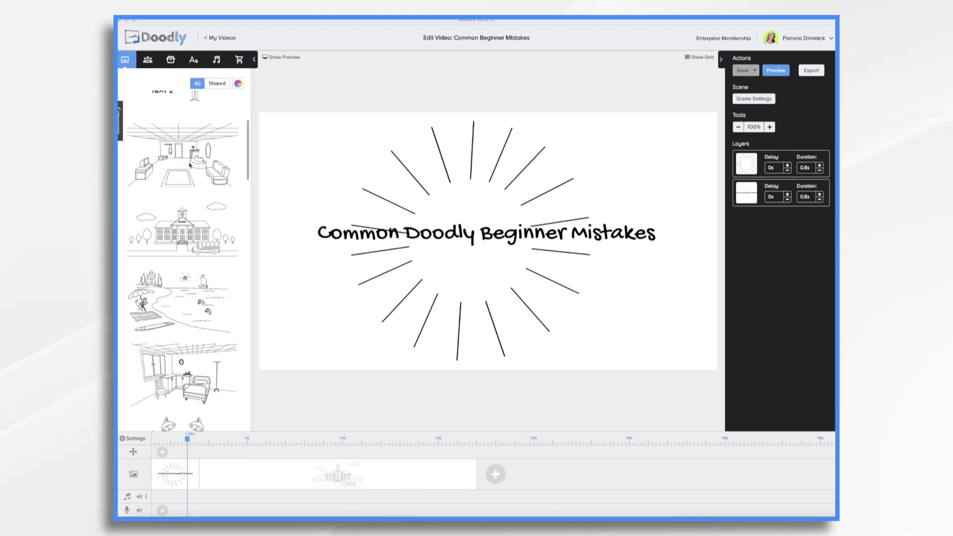
# Widen the title box so it wraps onto two lines: Common Doodly over Beginner Mistakes.
pyautogui.scroll(3, 190, 166)
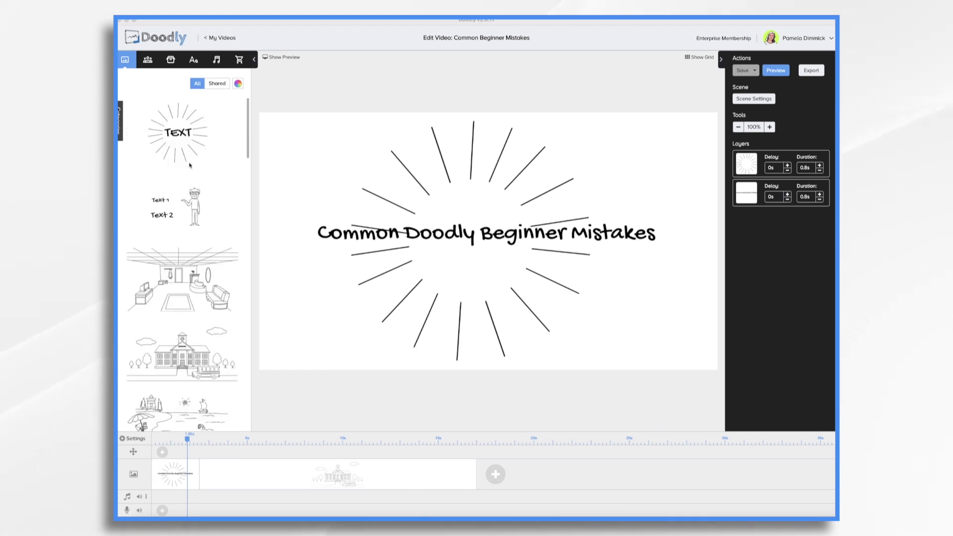
pyautogui.click(435, 238)
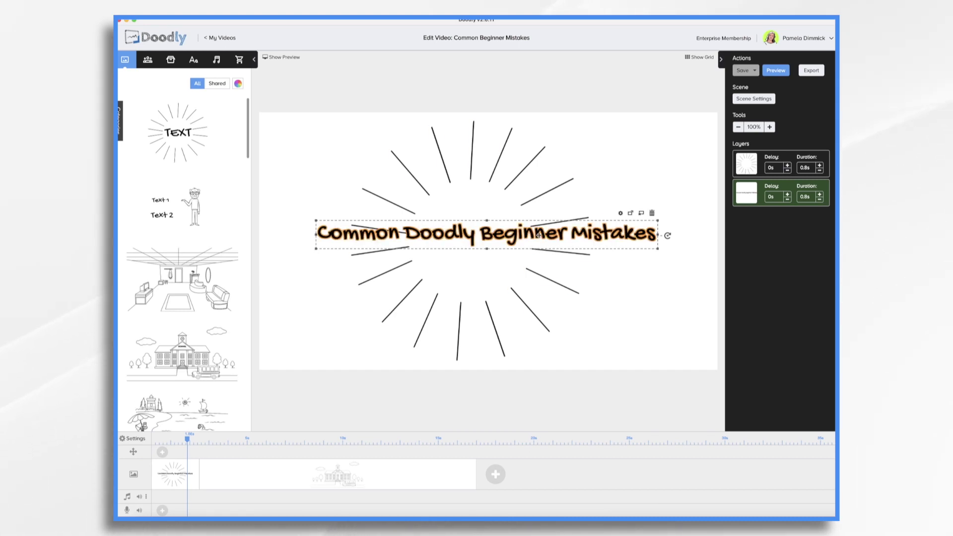
pyautogui.doubleClick(539, 234)
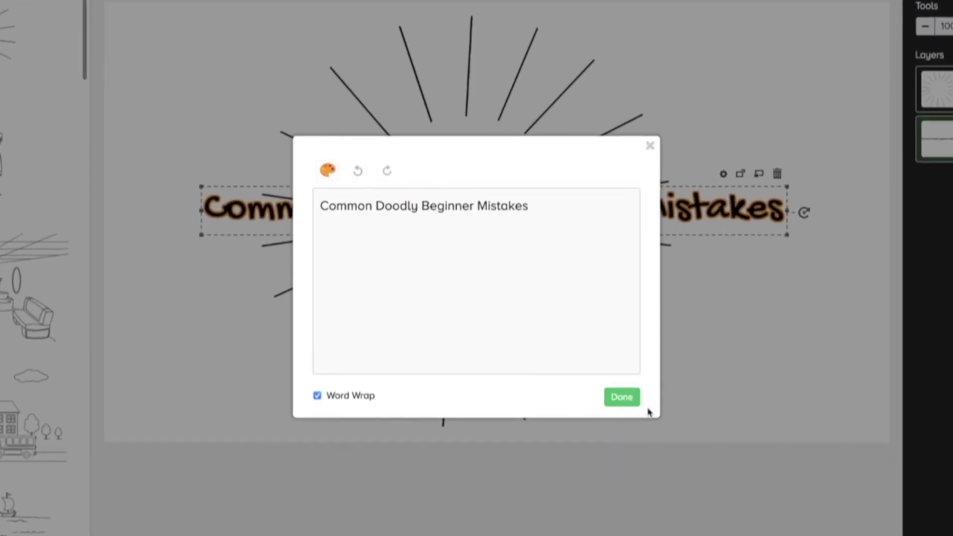
pyautogui.click(622, 397)
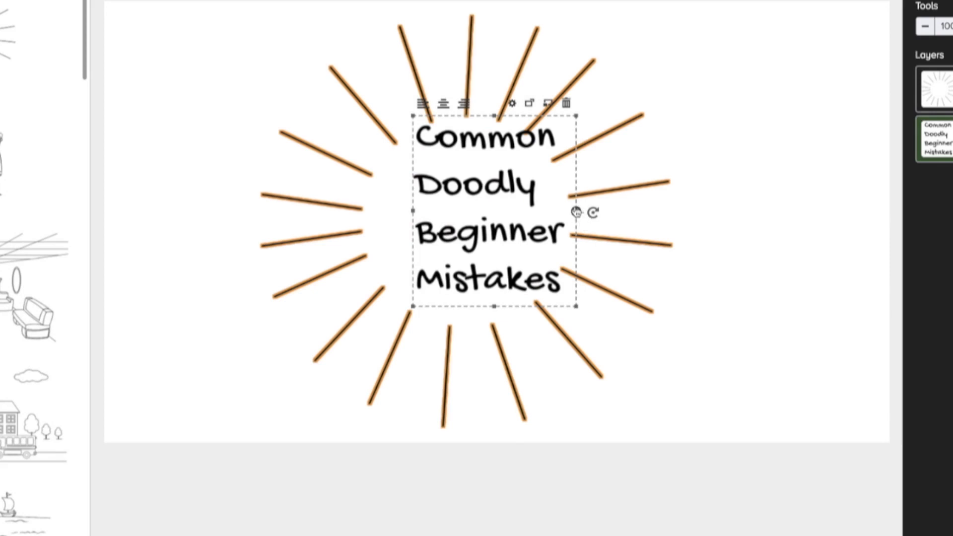
pyautogui.moveTo(576, 214); pyautogui.dragTo(734, 211)
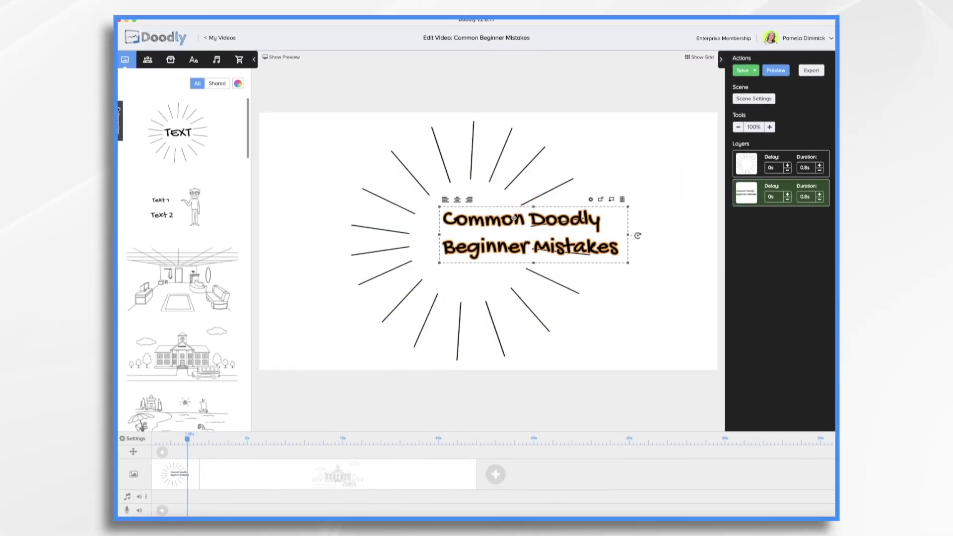
# Centre-align the title, enlarge it and position it over the sunburst.
pyautogui.click(457, 199)
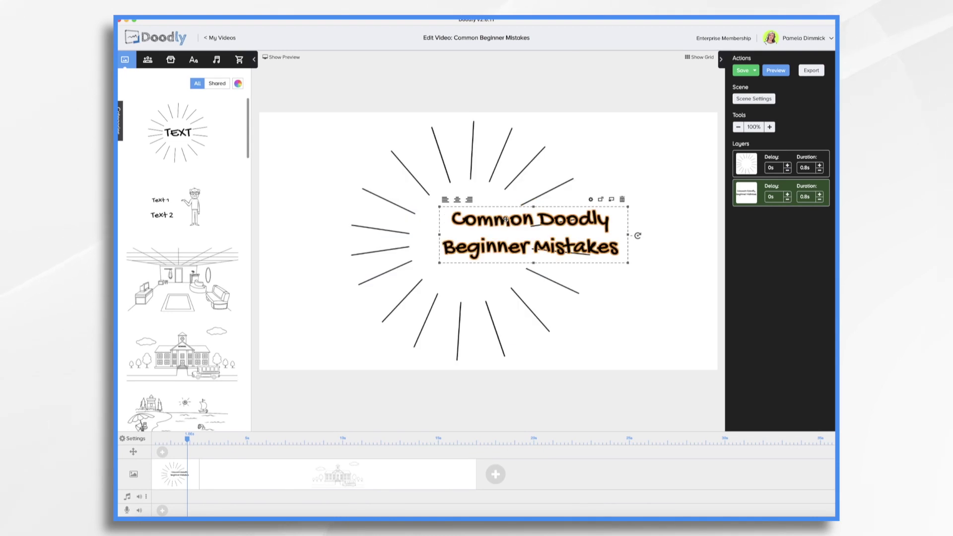
pyautogui.moveTo(505, 219); pyautogui.dragTo(443, 223)
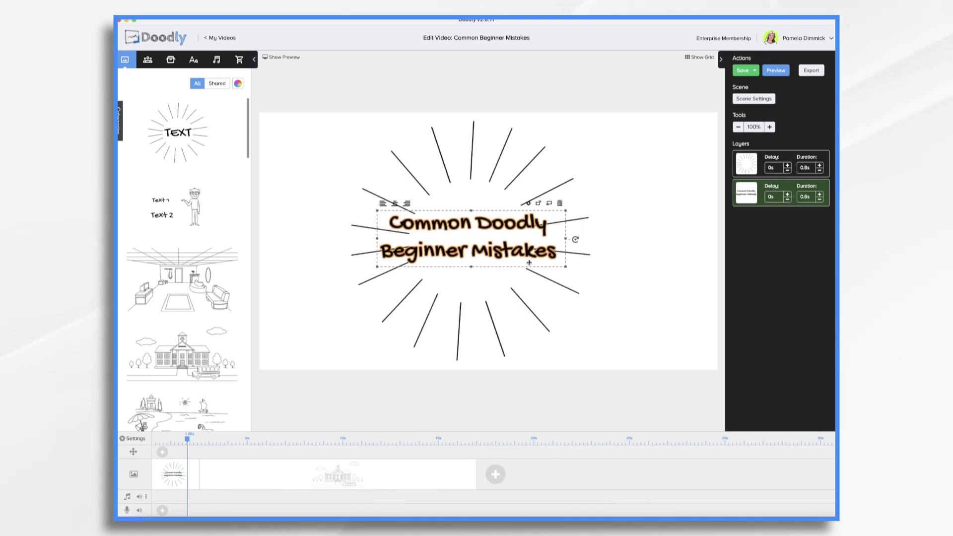
pyautogui.moveTo(565, 268); pyautogui.dragTo(724, 314)
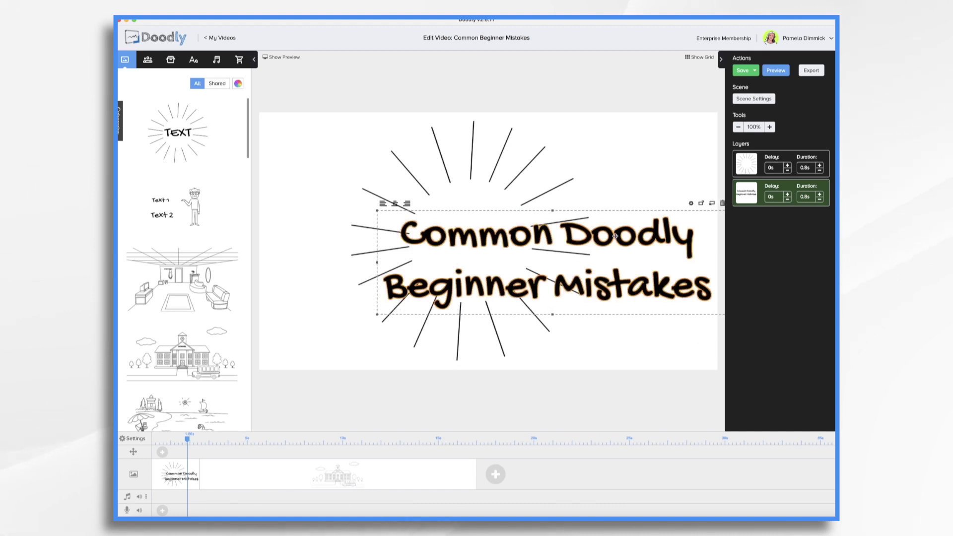
pyautogui.moveTo(616, 235); pyautogui.dragTo(550, 213)
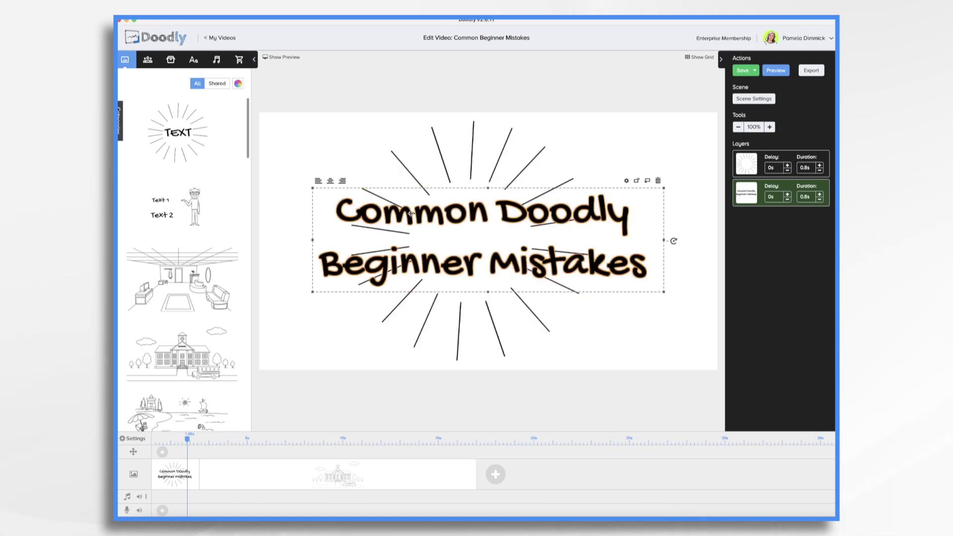
# Replace the title's font with Bangers and nudge the title down slightly.
pyautogui.click(193, 60)
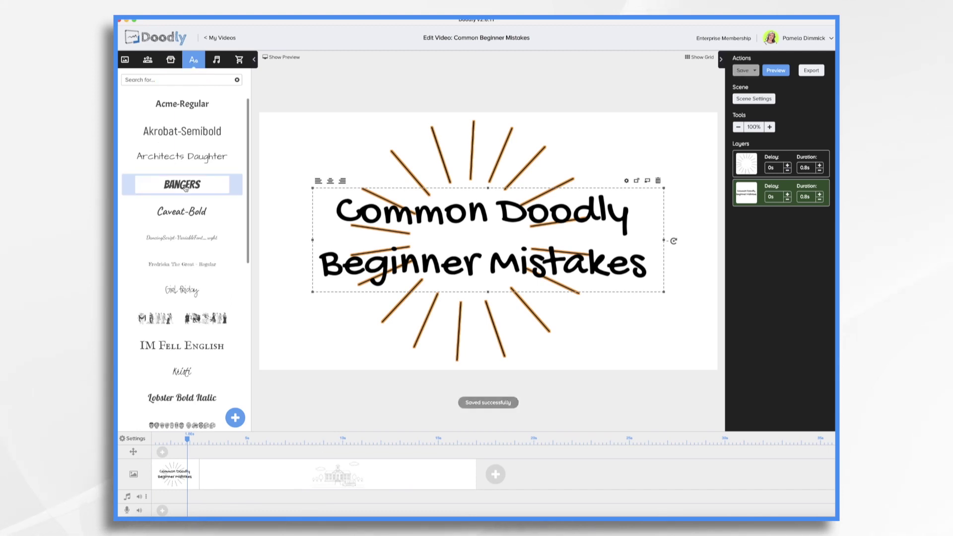
pyautogui.moveTo(182, 184); pyautogui.dragTo(502, 240)
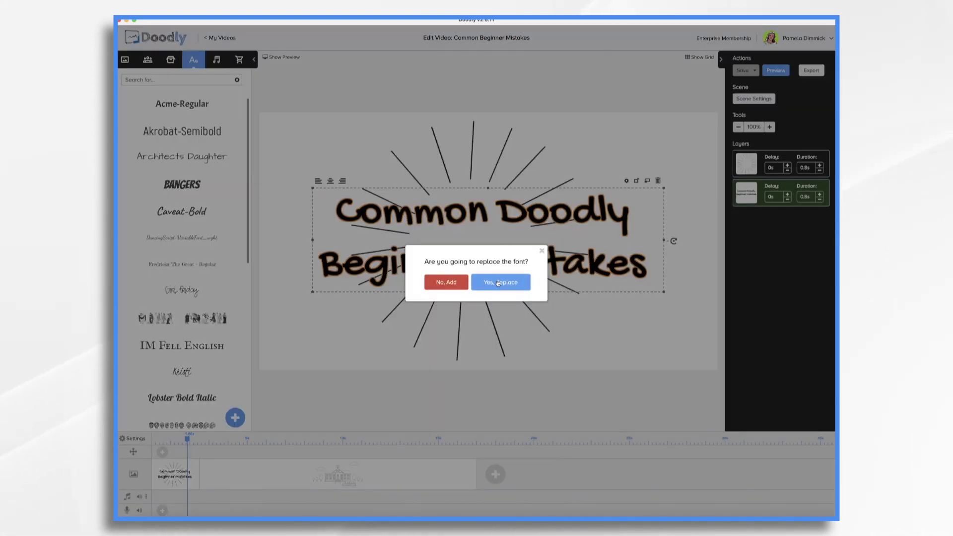
pyautogui.click(498, 284)
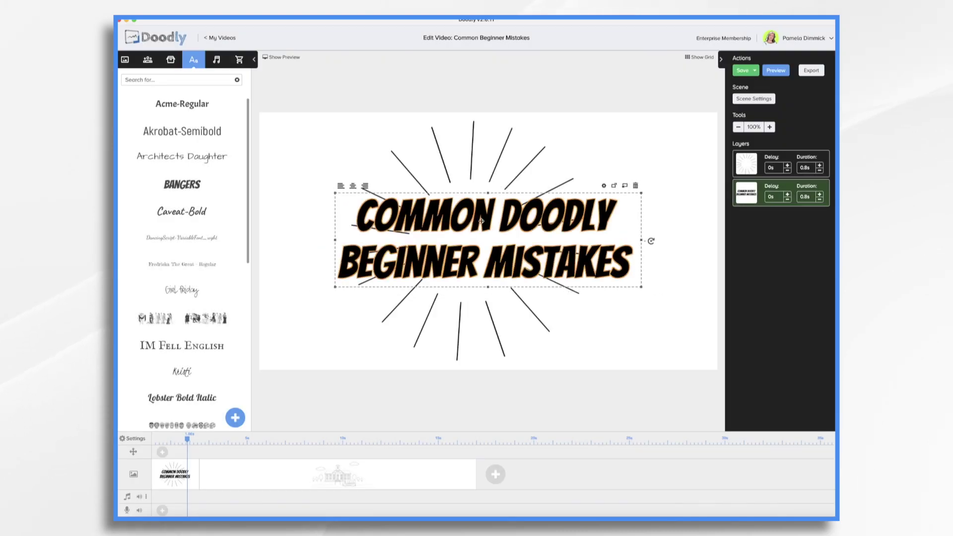
pyautogui.moveTo(462, 214); pyautogui.dragTo(461, 221)
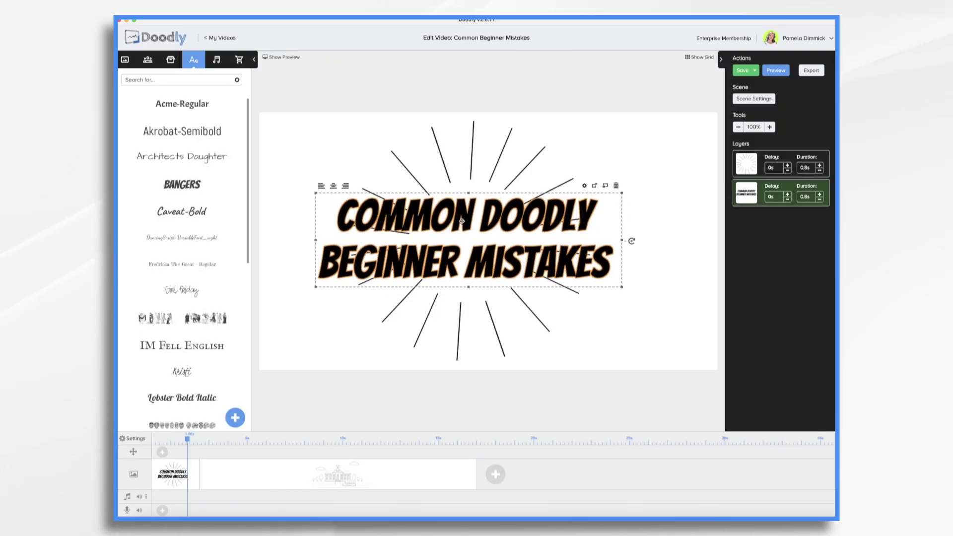
pyautogui.click(472, 138)
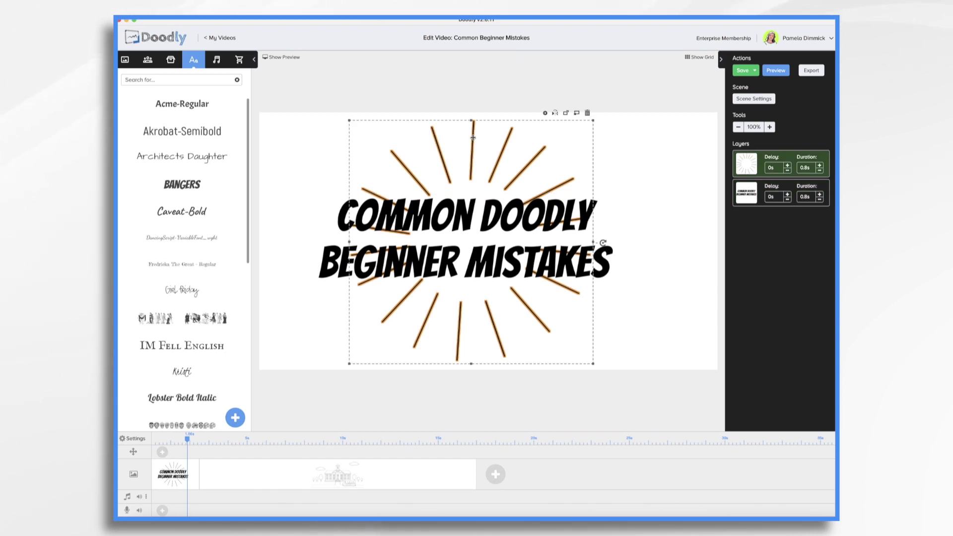
# Change the sunburst rays' colour from black to grey (#9B9B9B) in their settings.
pyautogui.click(545, 113)
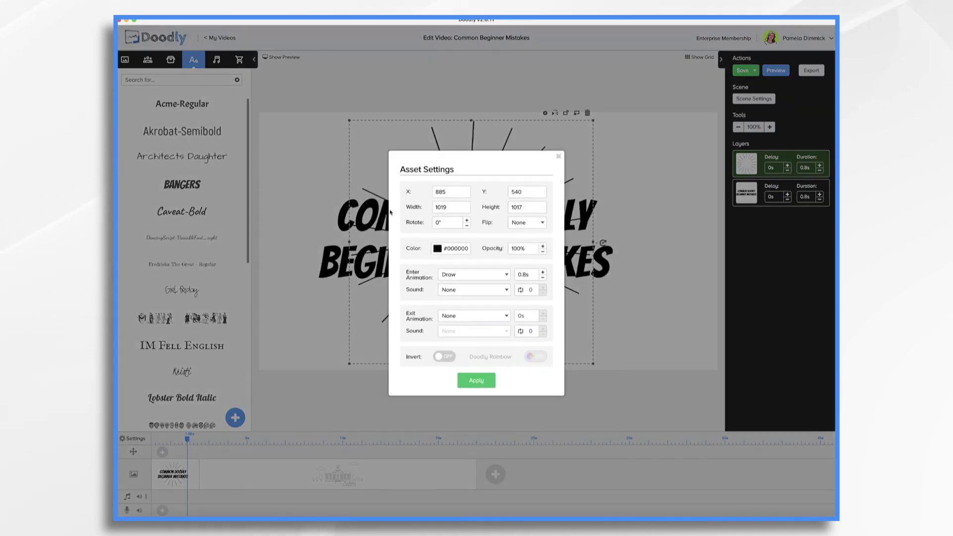
pyautogui.click(437, 248)
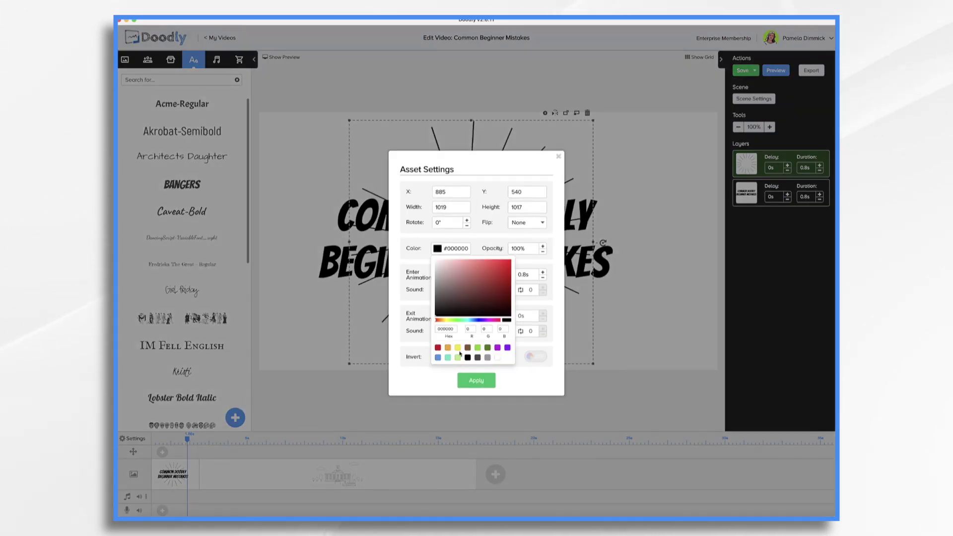
pyautogui.click(487, 358)
pyautogui.click(485, 386)
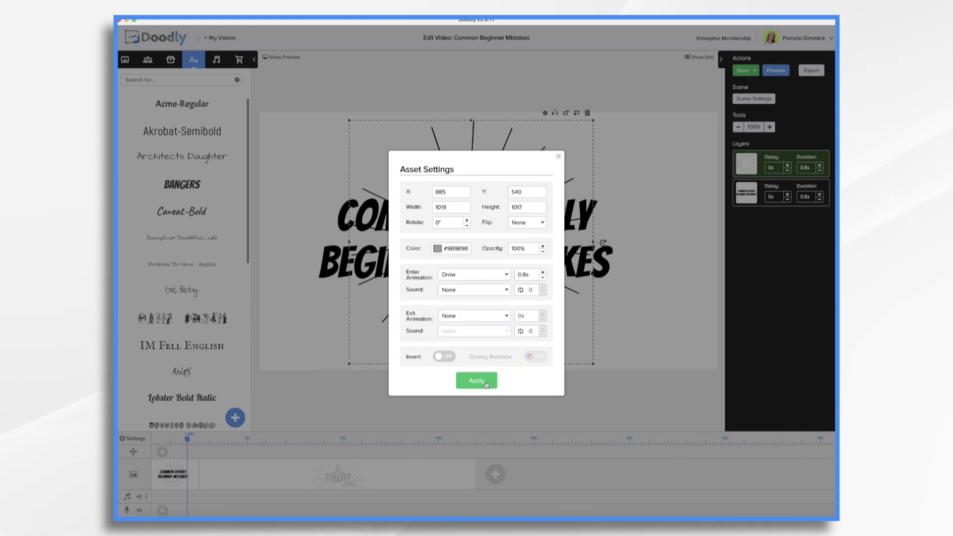
pyautogui.click(699, 334)
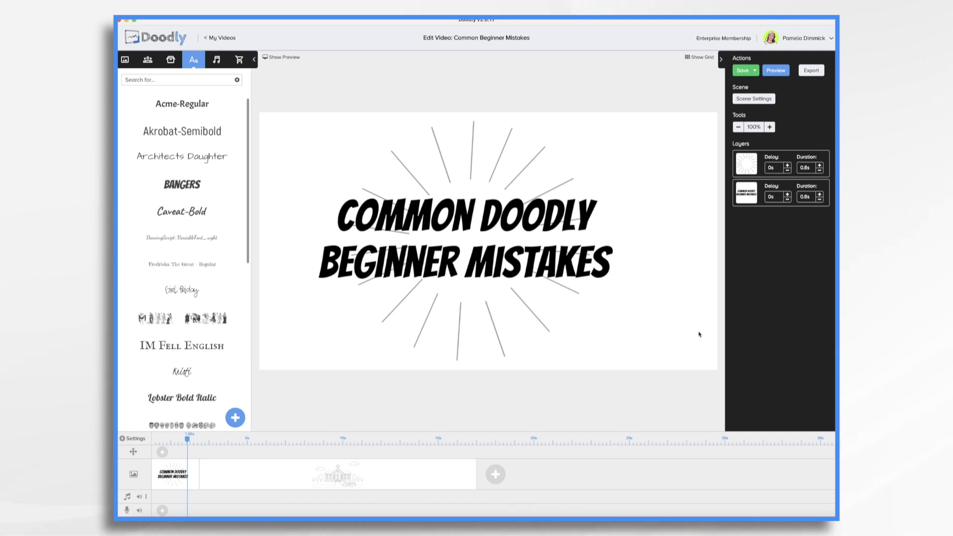
pyautogui.click(487, 219)
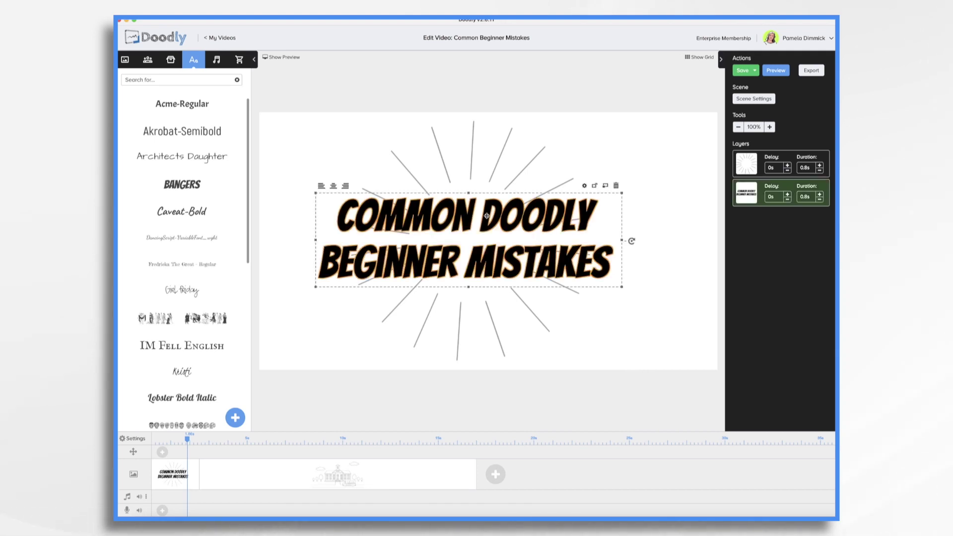
# Shrink the sunburst and title together and move them into the upper left.
pyautogui.moveTo(471, 147); pyautogui.dragTo(411, 145)
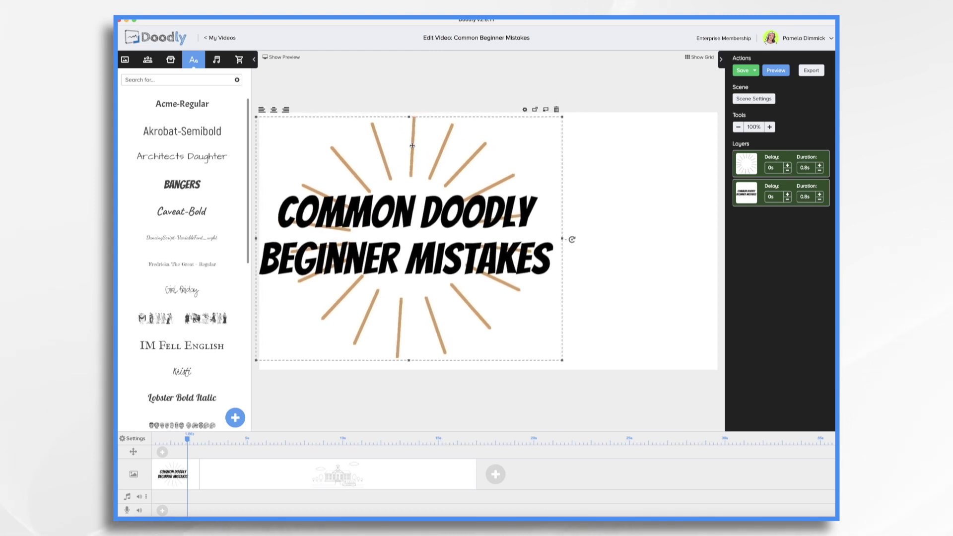
pyautogui.moveTo(561, 360); pyautogui.dragTo(436, 256)
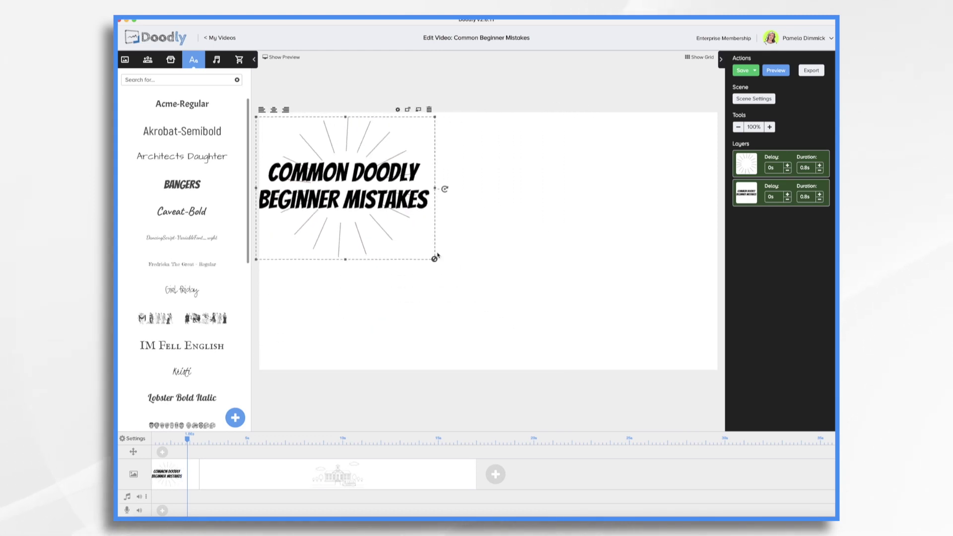
pyautogui.moveTo(336, 172); pyautogui.dragTo(348, 174)
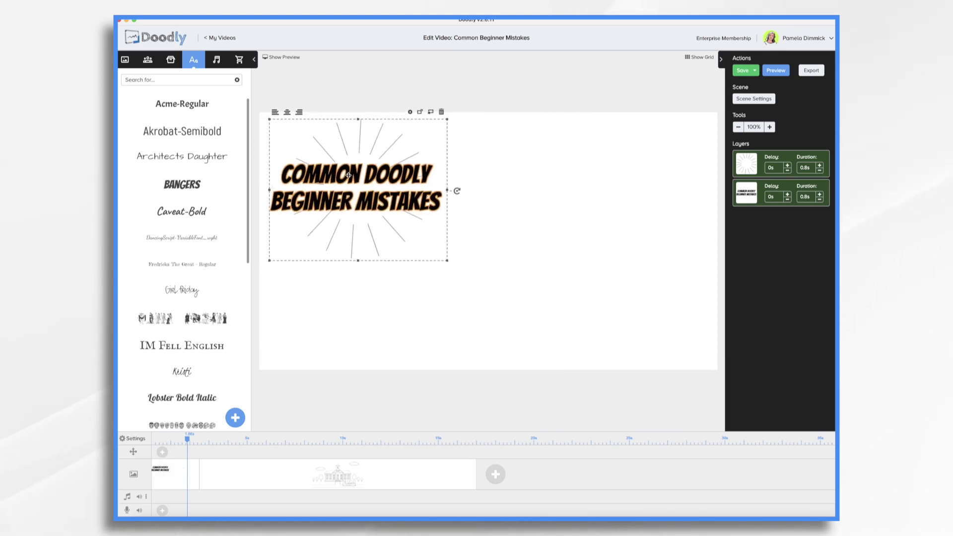
# Resize the pointing man and place him on the right side of the scene.
pyautogui.click(526, 217)
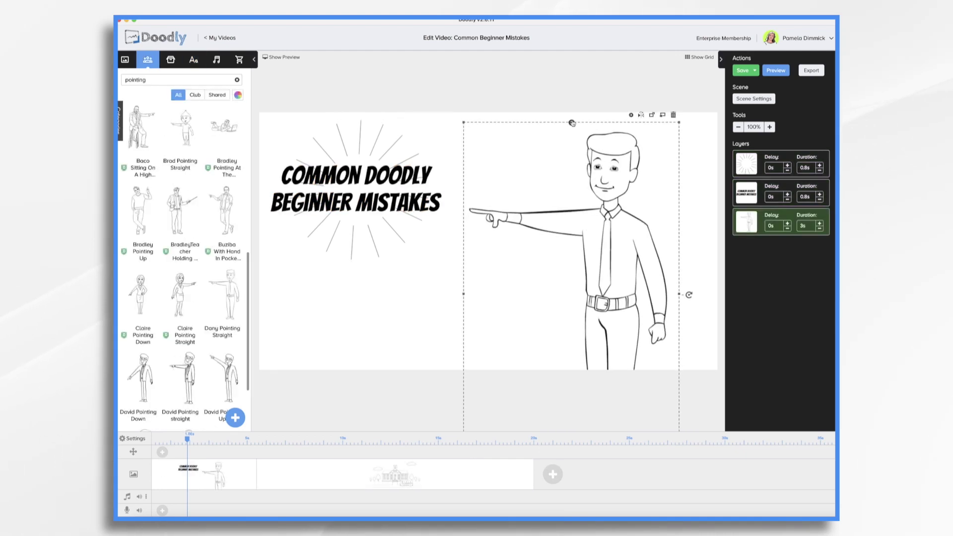
pyautogui.moveTo(570, 124)
pyautogui.mouseDown()
pyautogui.moveTo(575, 102)
pyautogui.moveTo(571, 113)
pyautogui.mouseUp()
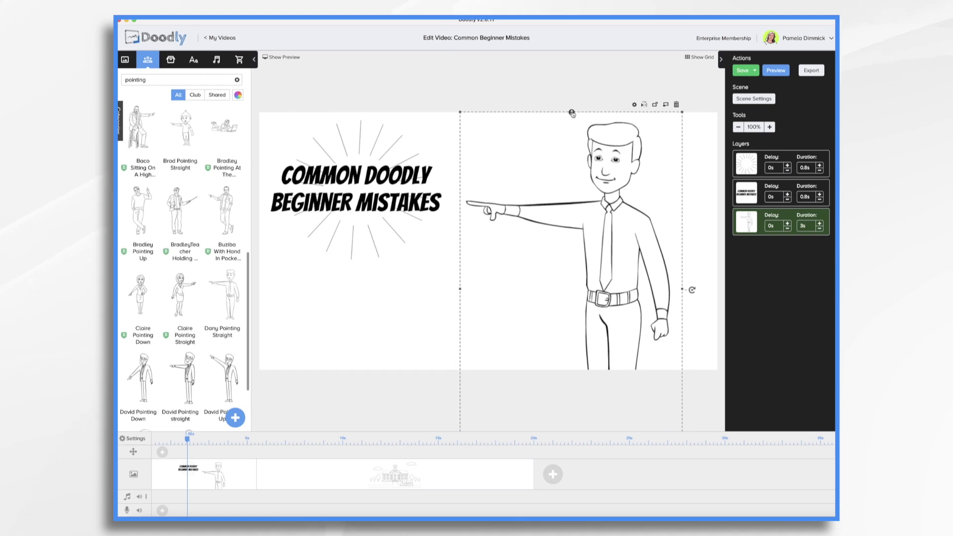
pyautogui.moveTo(617, 275); pyautogui.dragTo(612, 269)
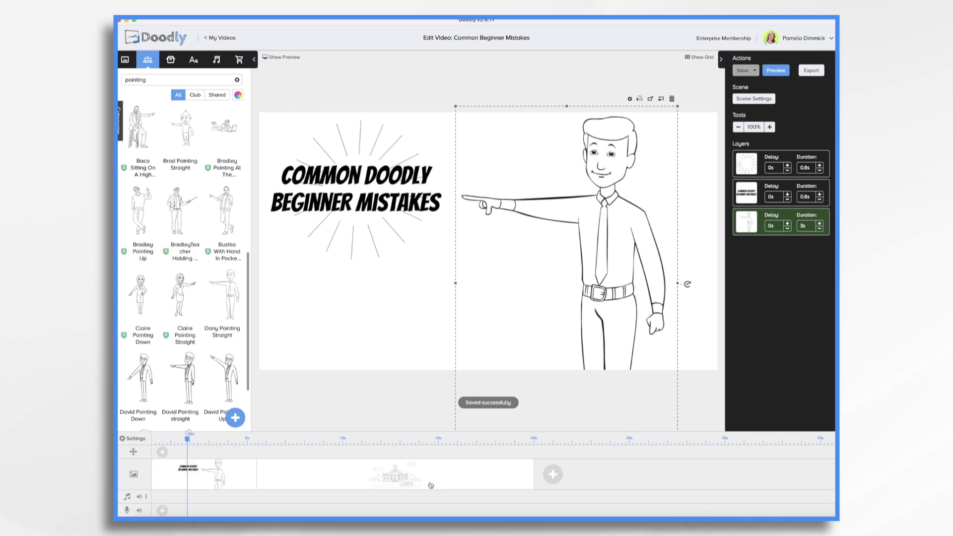
# Switch to the school scene and watch its preview from the clip's context menu.
pyautogui.click(431, 485)
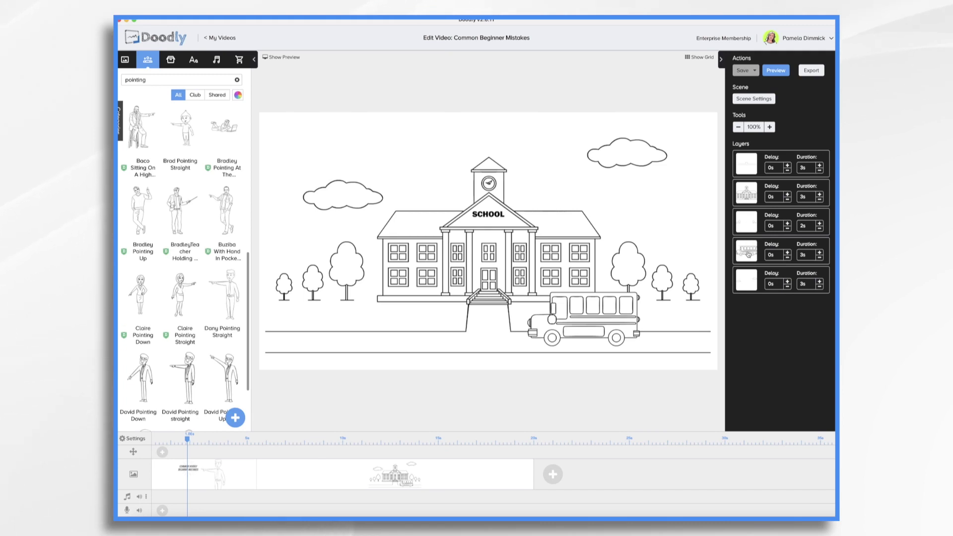
pyautogui.rightClick(428, 482)
pyautogui.click(448, 440)
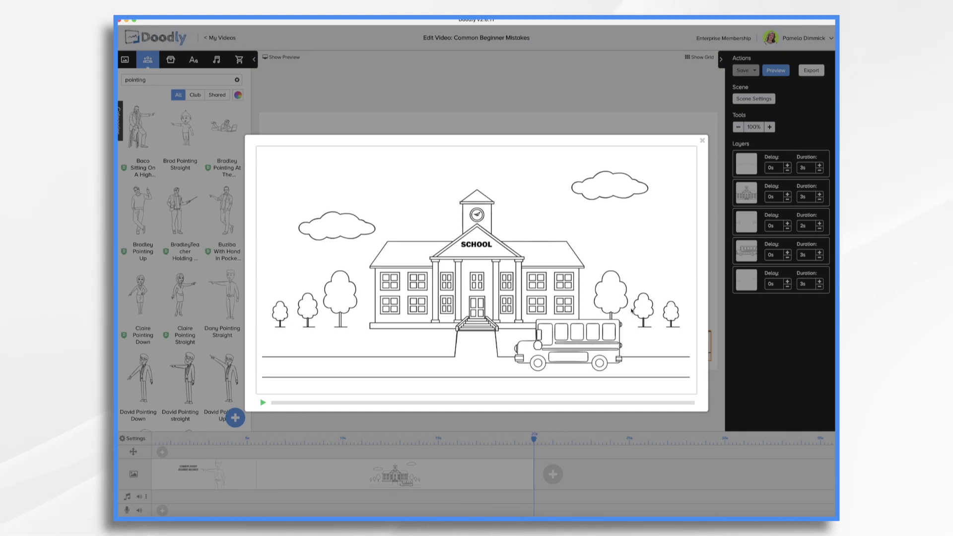
pyautogui.click(702, 141)
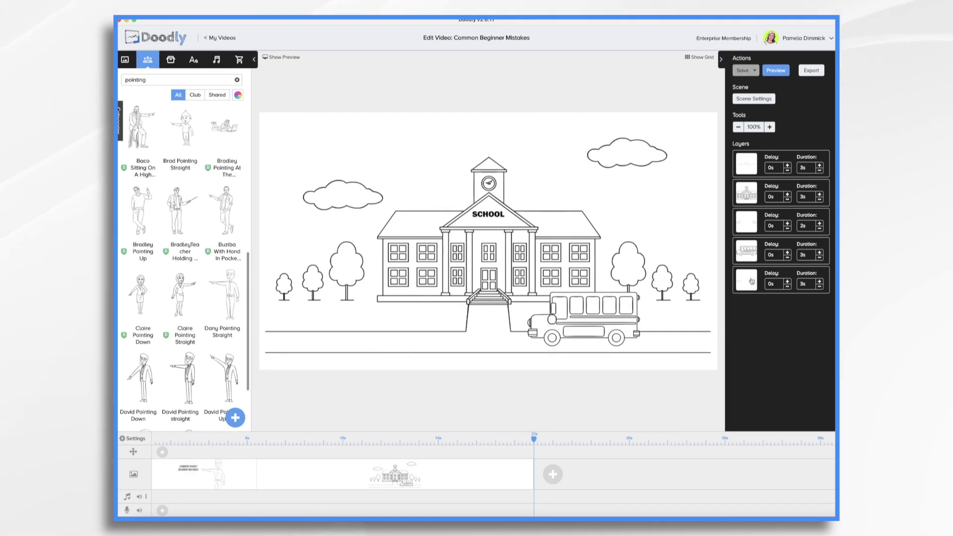
# Set the ground, school building, trees and clouds layers to 0s duration.
pyautogui.click(807, 168)
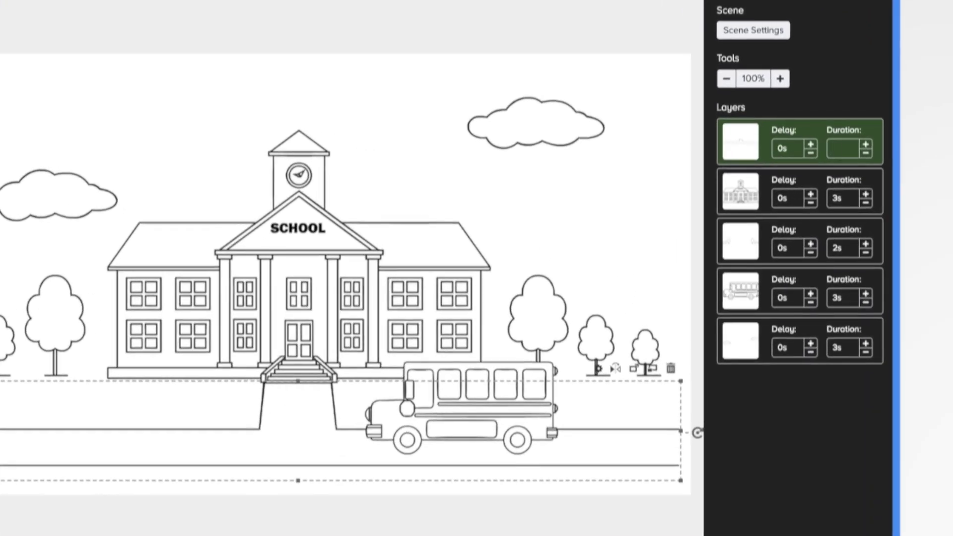
pyautogui.click(844, 201)
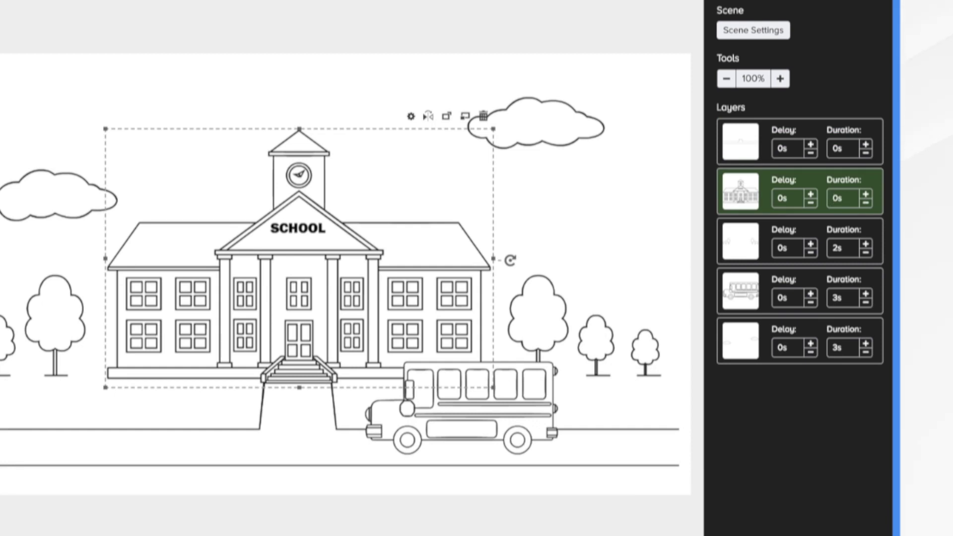
pyautogui.click(854, 250)
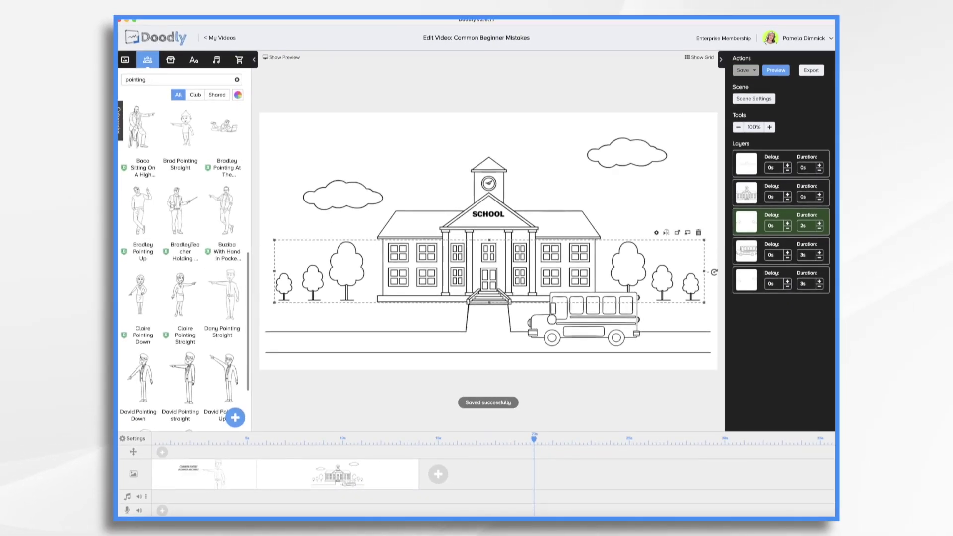
pyautogui.click(810, 287)
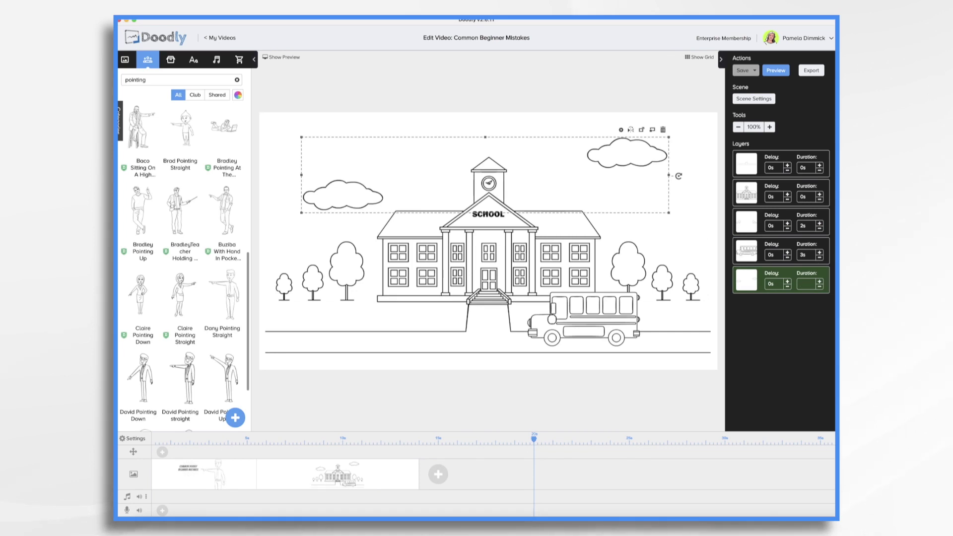
pyautogui.press('Return')
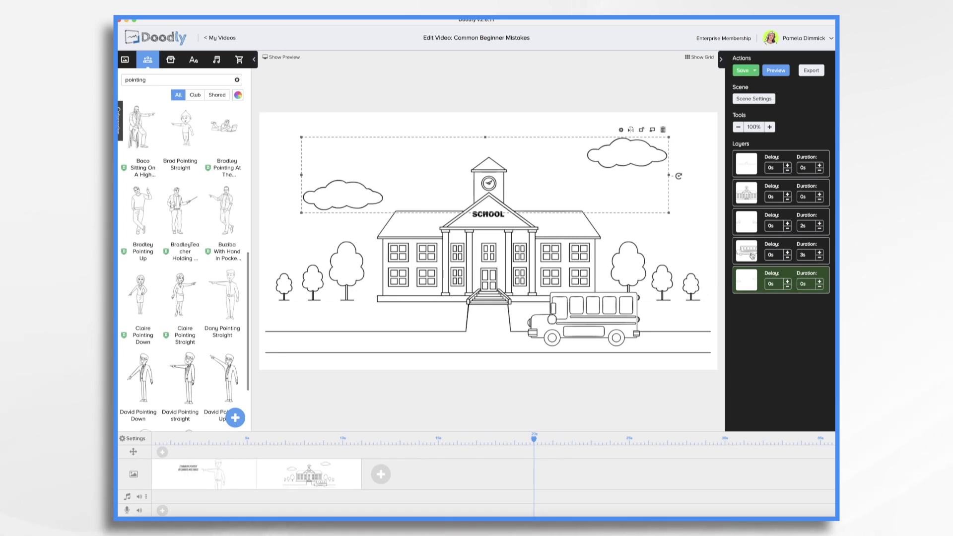
# Move the bus layer to the bottom so it draws last, and set the trees to 0s.
pyautogui.moveTo(753, 255); pyautogui.dragTo(754, 288)
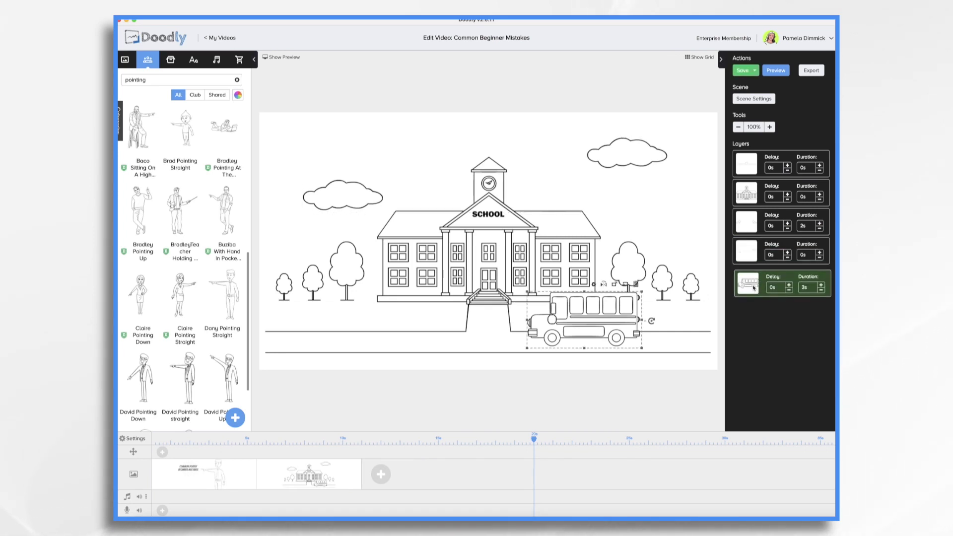
pyautogui.click(804, 226)
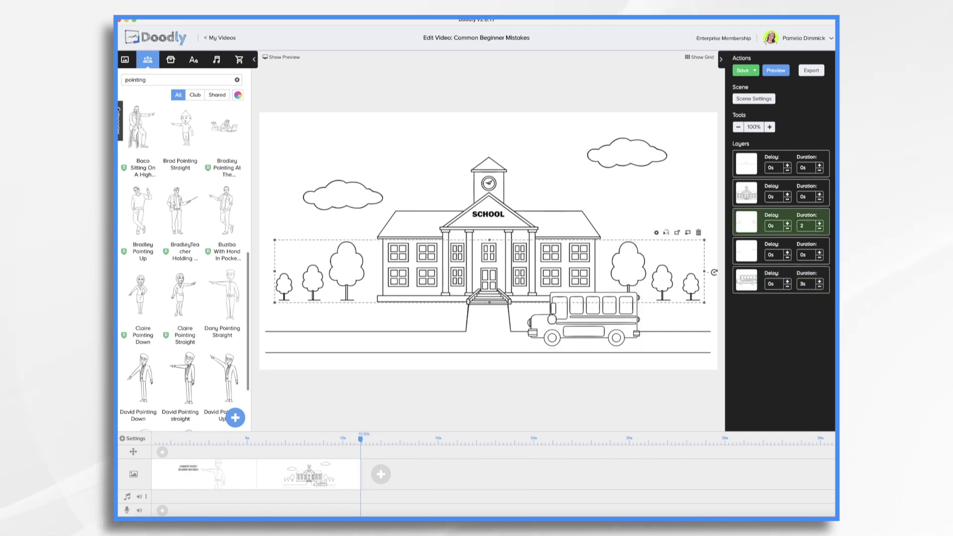
pyautogui.write('0')
pyautogui.press('Return')
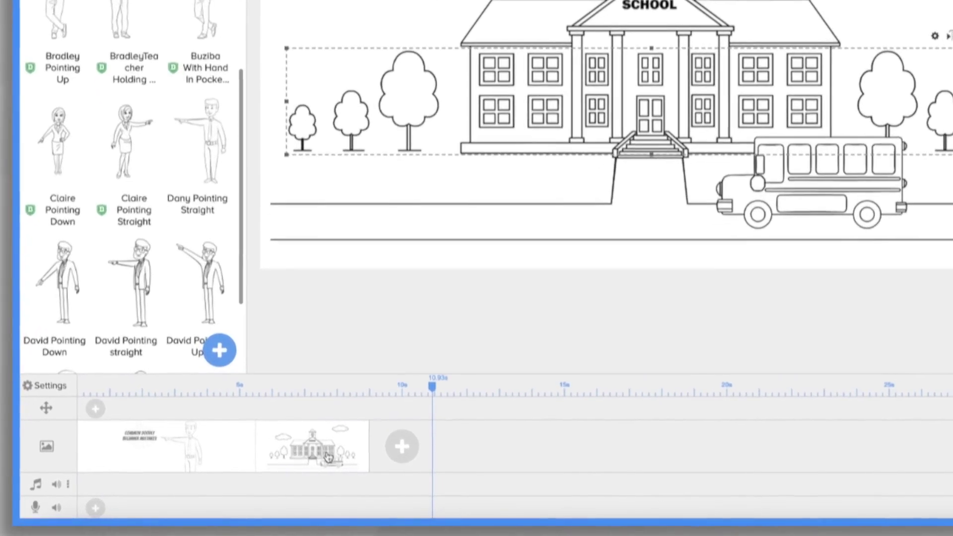
# Preview the school scene's animation twice, then switch back to the title scene.
pyautogui.rightClick(297, 479)
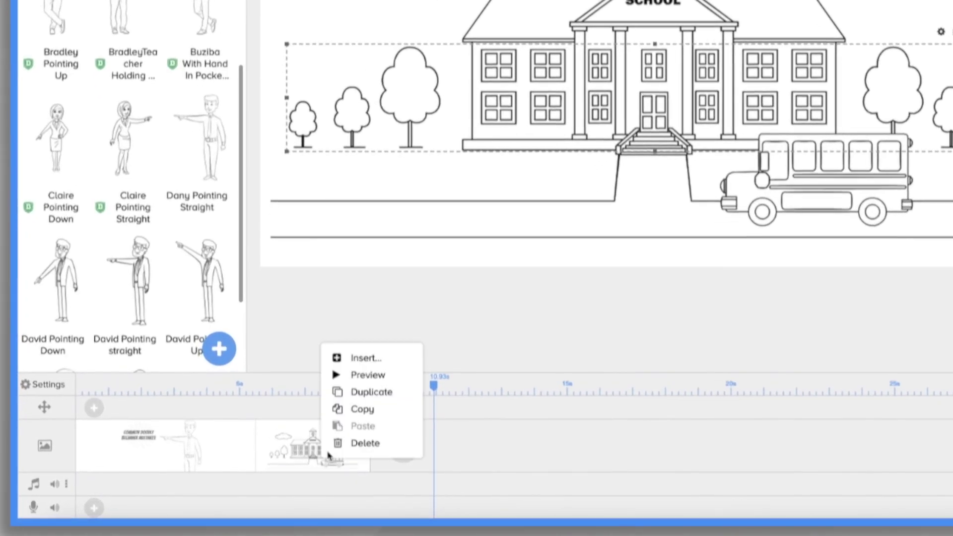
pyautogui.click(369, 375)
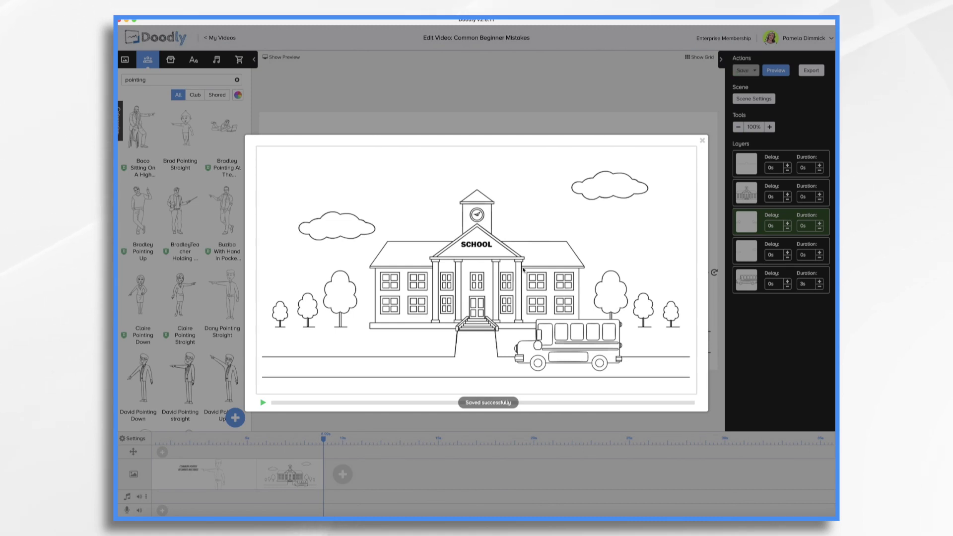
pyautogui.click(791, 192)
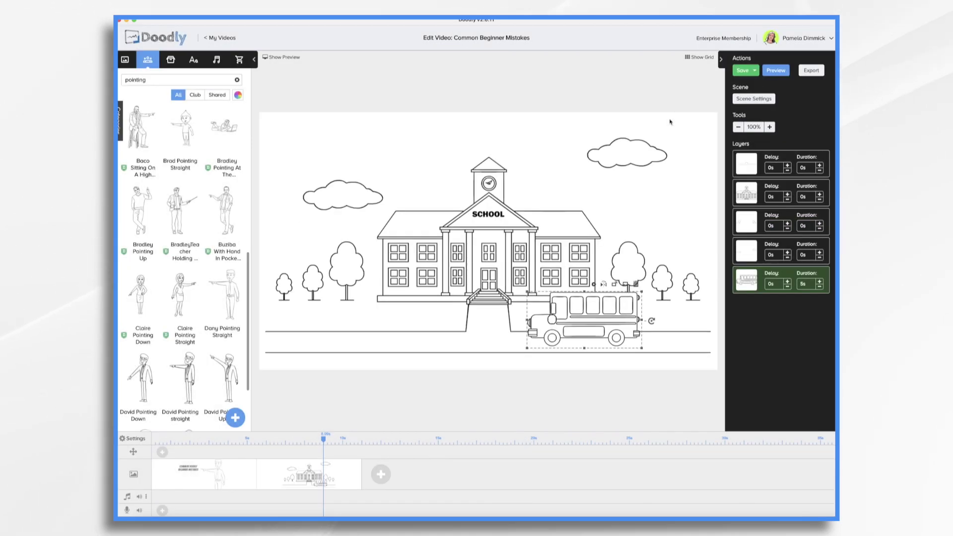
pyautogui.click(784, 71)
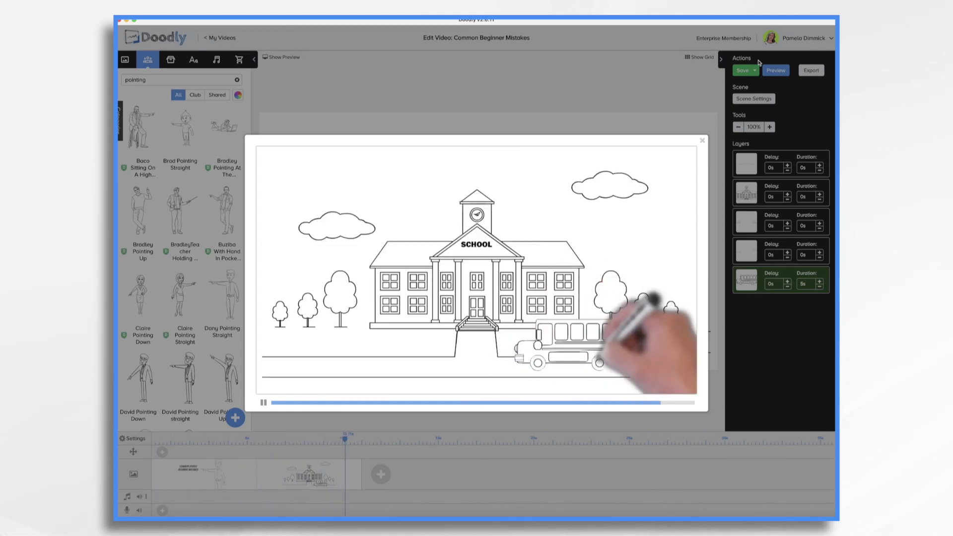
pyautogui.click(702, 140)
pyautogui.click(220, 485)
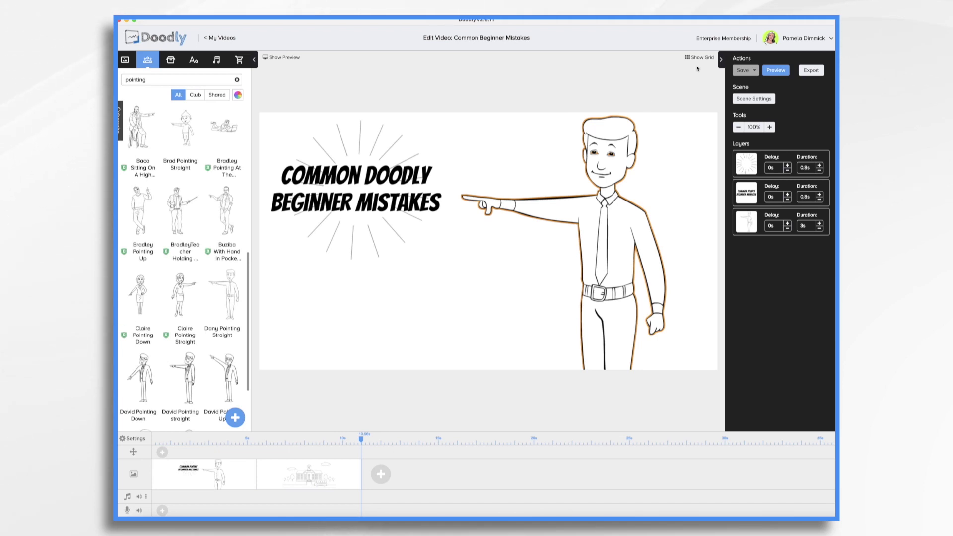
# Set the title scene's extra time at the end to 2s in Scene Settings.
pyautogui.click(764, 100)
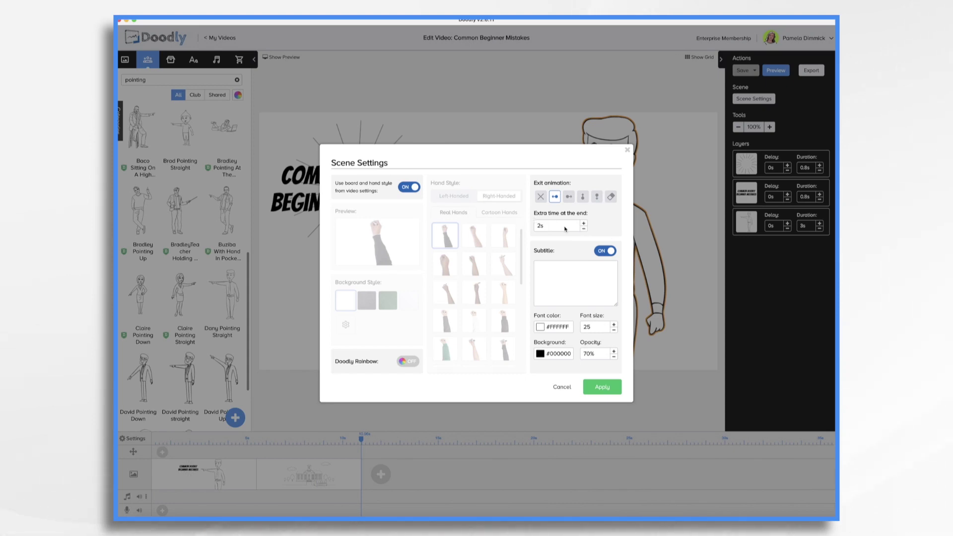
pyautogui.click(603, 388)
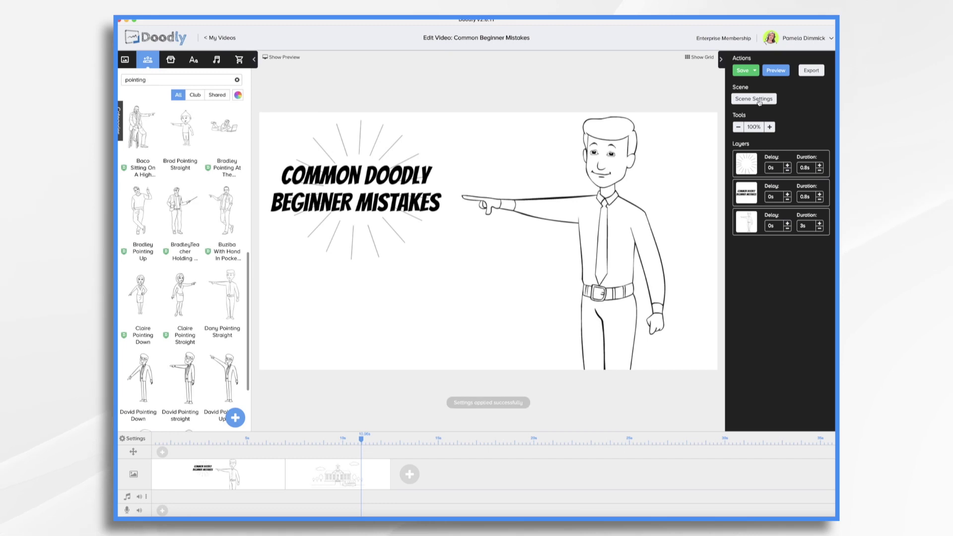
# Preview the whole video animation, then close the preview with Escape.
pyautogui.click(777, 71)
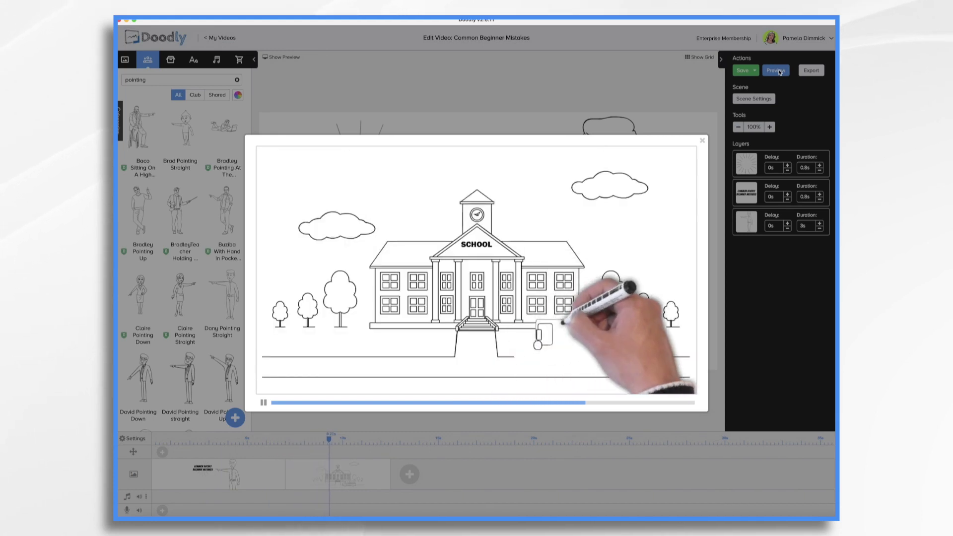
pyautogui.press('Escape')
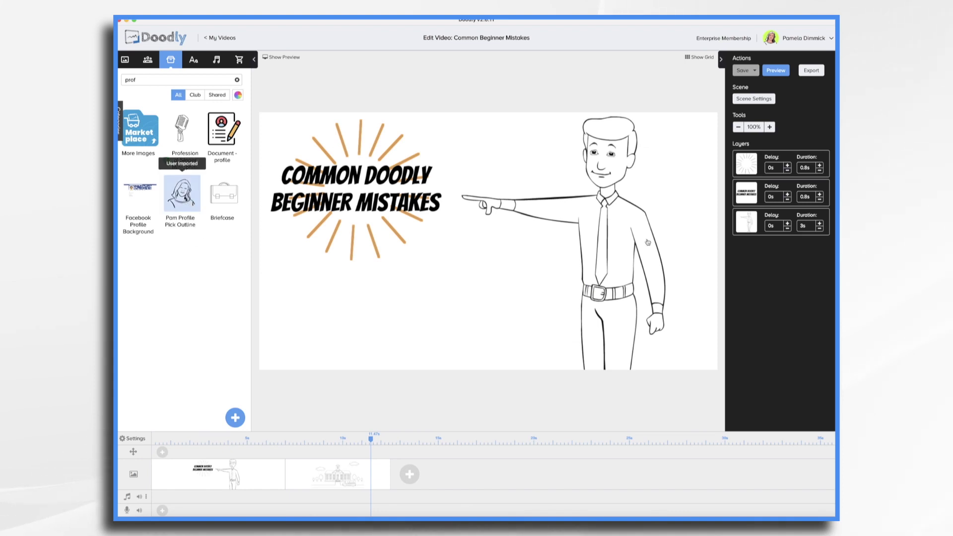
# Swap the pointing man for the self-portrait outline and reposition it on the right.
pyautogui.moveTo(182, 191); pyautogui.dragTo(604, 229)
pyautogui.click(516, 287)
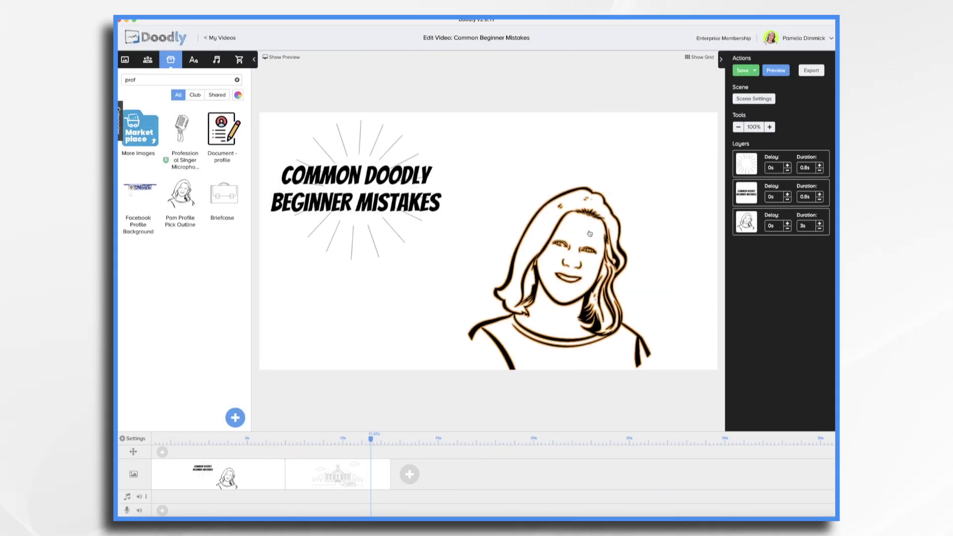
pyautogui.moveTo(589, 233)
pyautogui.mouseDown()
pyautogui.moveTo(603, 196)
pyautogui.moveTo(575, 205)
pyautogui.mouseUp()
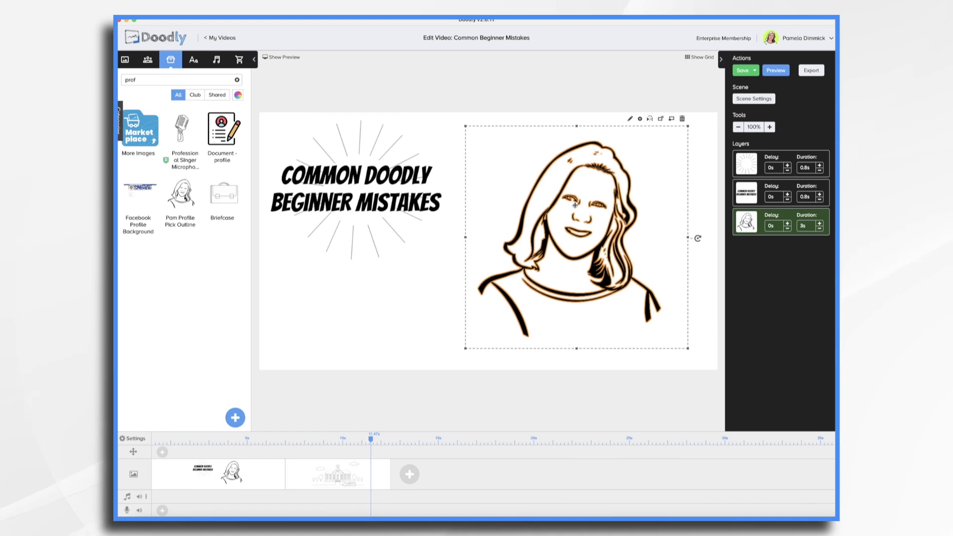
pyautogui.press('super+s')
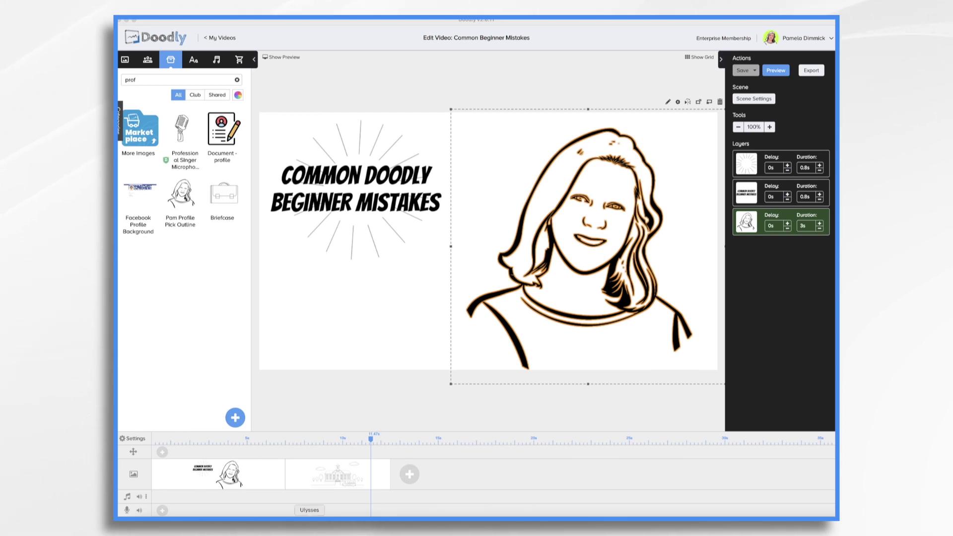
# Add a third scene and import sun-306569.svg into it as a prop.
pyautogui.click(409, 474)
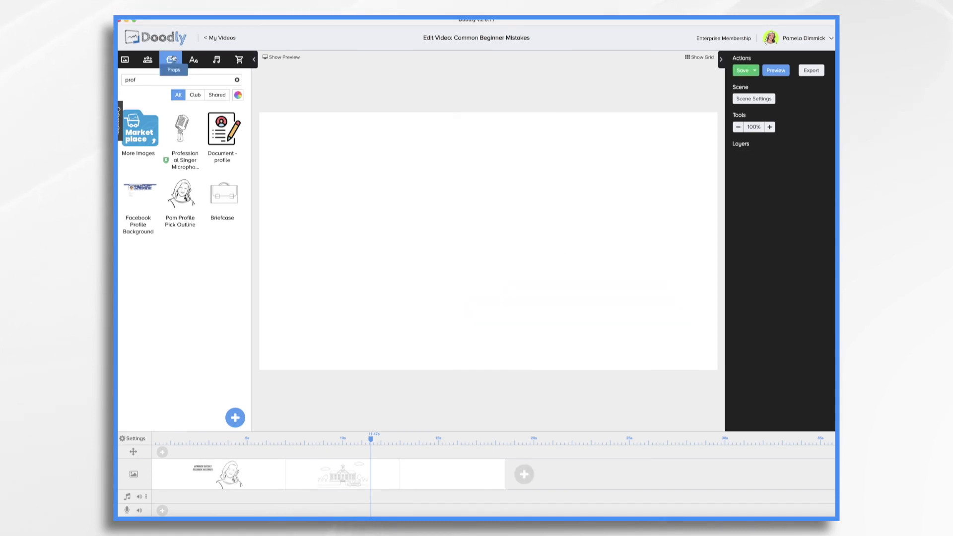
pyautogui.click(236, 420)
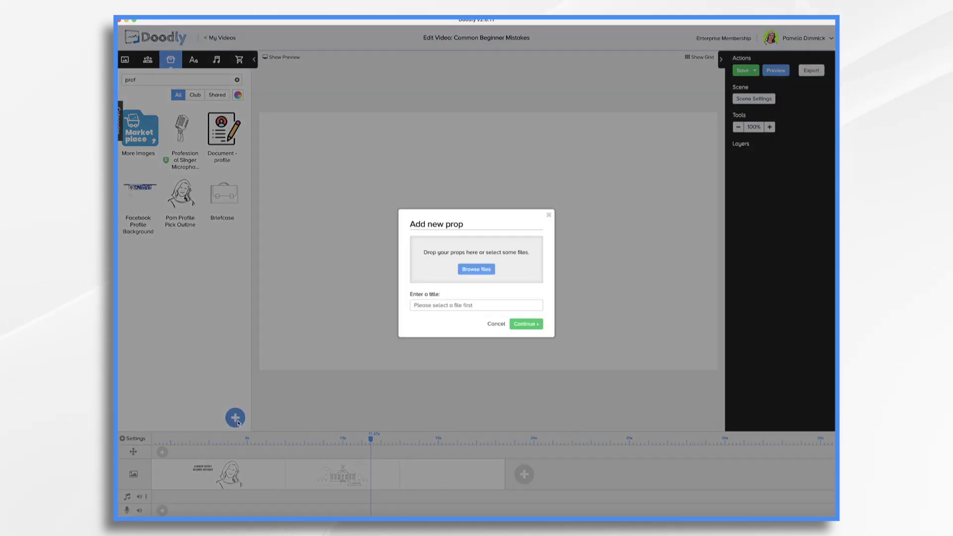
pyautogui.click(476, 269)
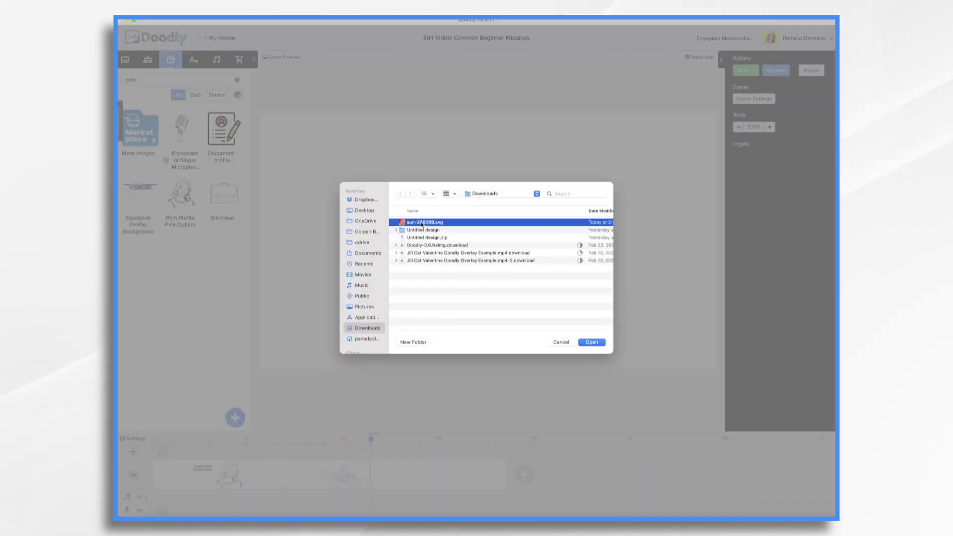
pyautogui.click(589, 340)
pyautogui.click(525, 354)
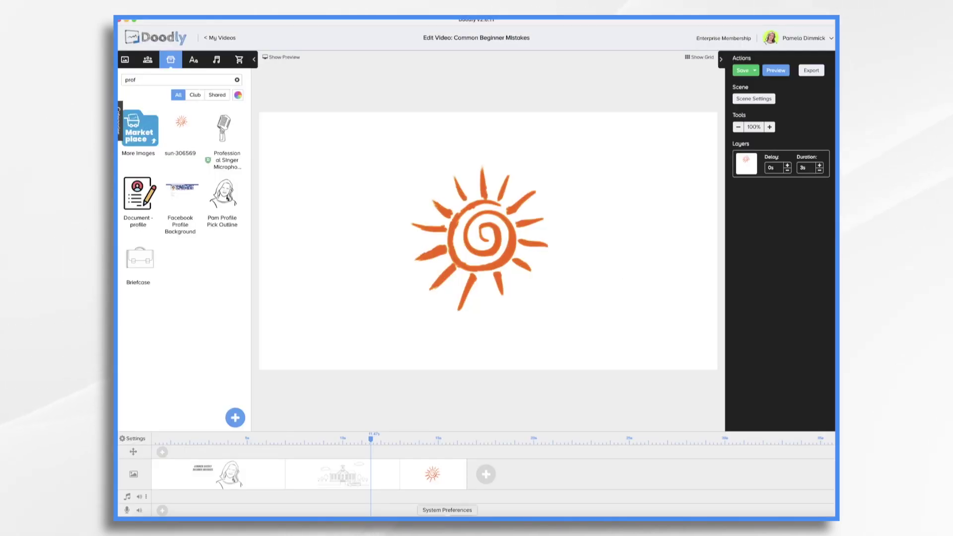
# Use the sun scene clip's options menu, then select the sun image on the canvas.
pyautogui.rightClick(444, 478)
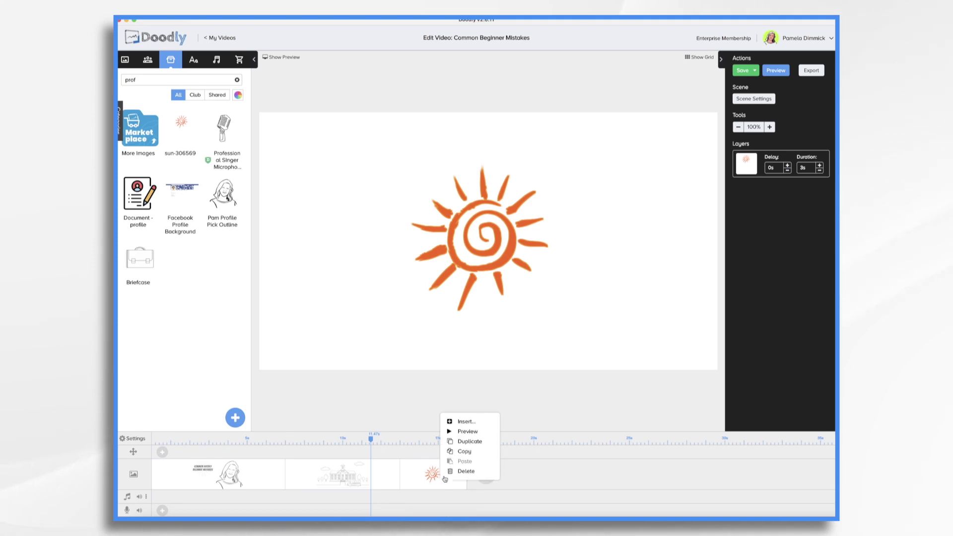
pyautogui.click(458, 434)
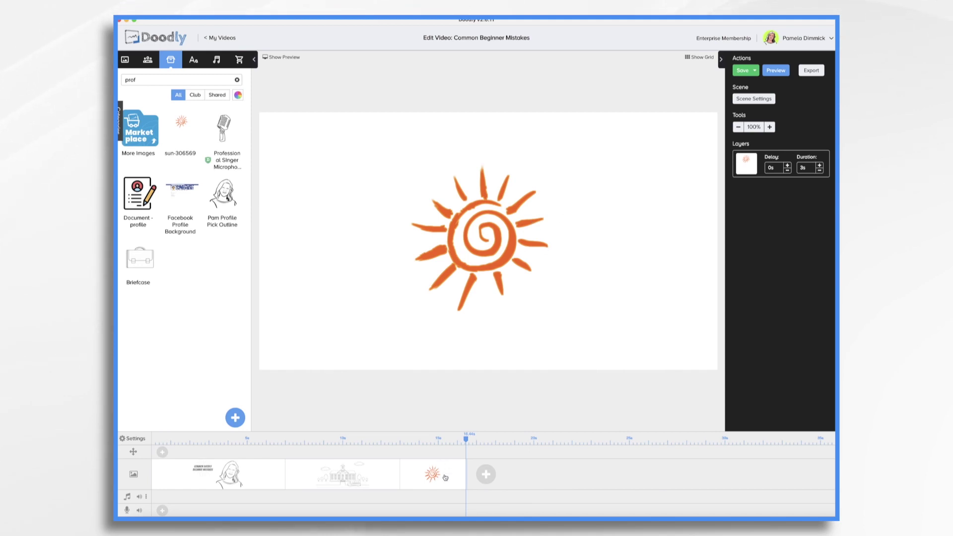
pyautogui.click(494, 259)
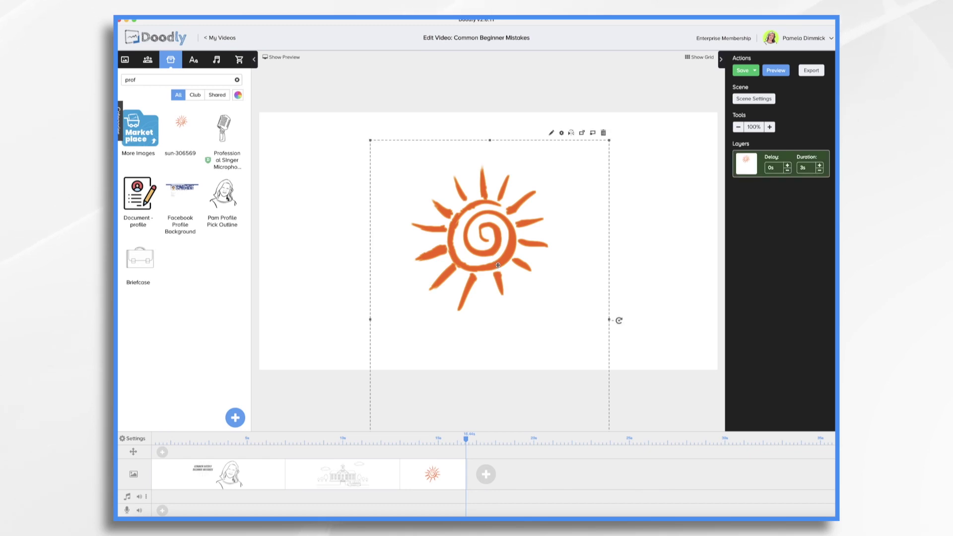
# In Edit Asset, trace the first reveal path outward from the spiral's centre.
pyautogui.click(551, 133)
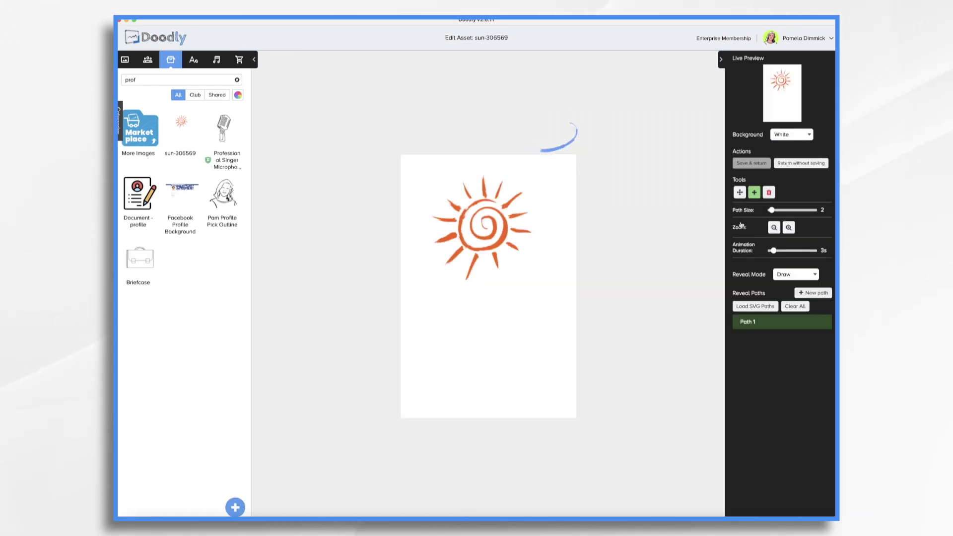
pyautogui.click(487, 230)
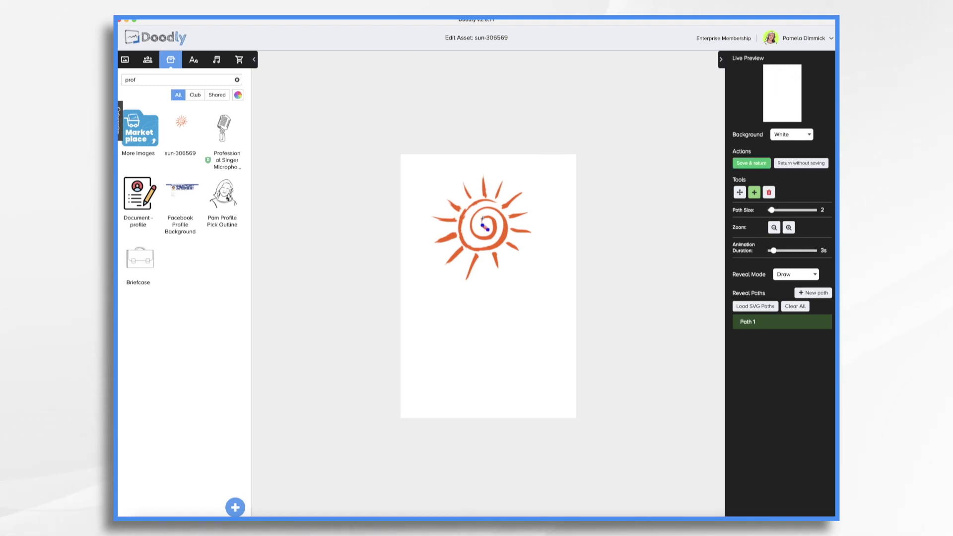
pyautogui.click(482, 218)
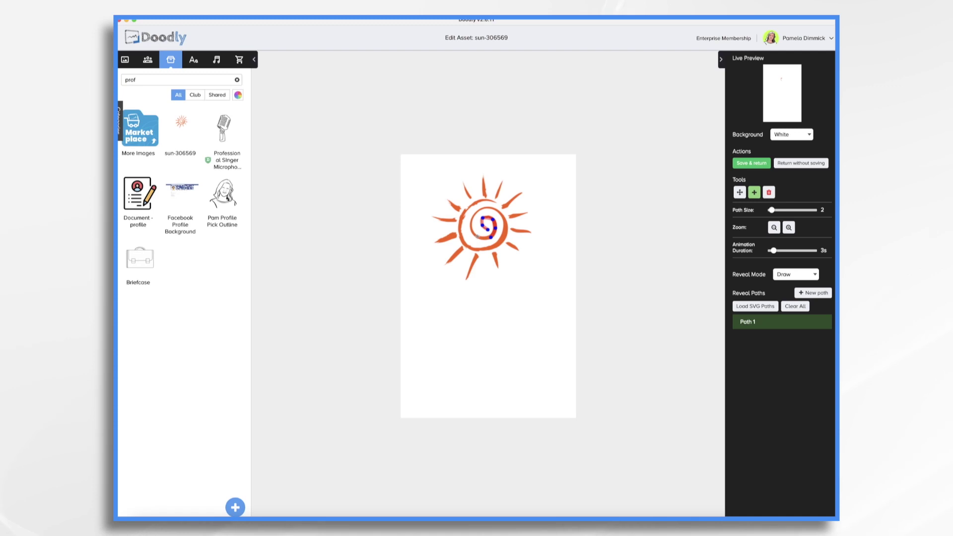
pyautogui.click(470, 229)
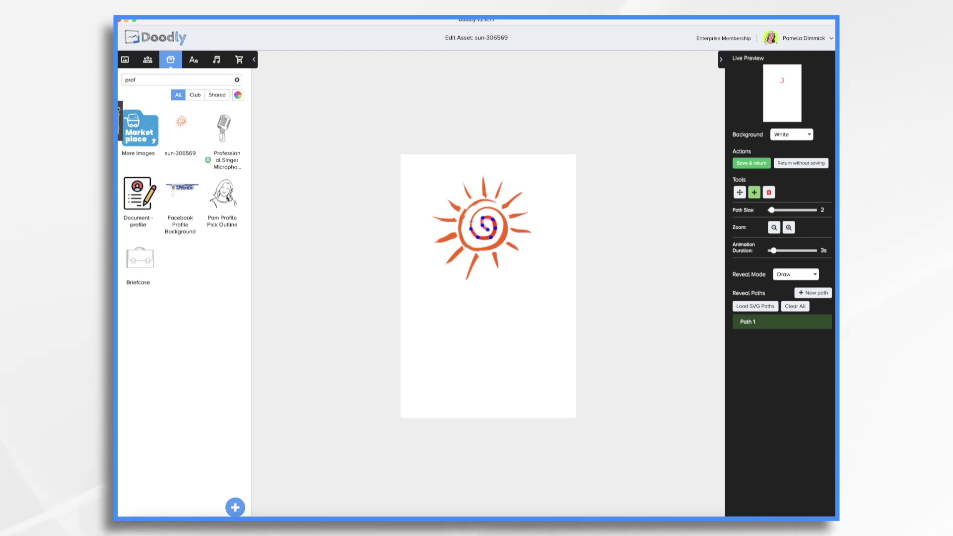
pyautogui.click(472, 218)
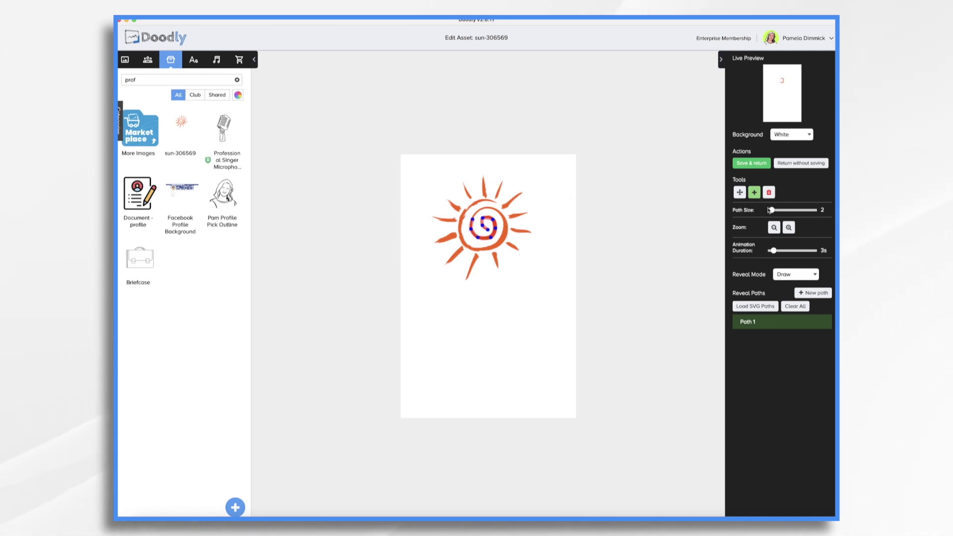
# Set path size to 5, extend around the outer spiral, trace the right rays, and save.
pyautogui.moveTo(773, 213); pyautogui.dragTo(776, 212)
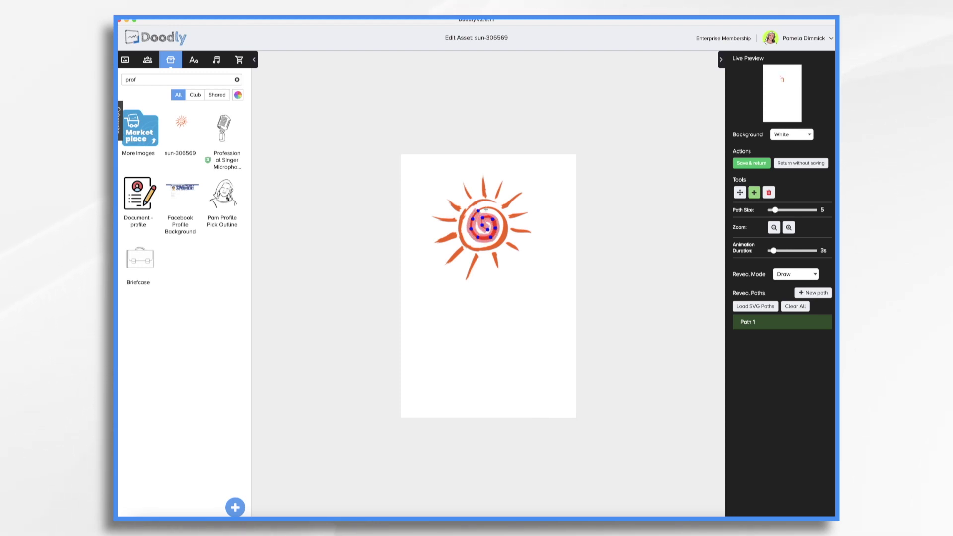
pyautogui.moveTo(505, 222)
pyautogui.mouseDown()
pyautogui.moveTo(481, 250)
pyautogui.moveTo(466, 245)
pyautogui.moveTo(463, 216)
pyautogui.moveTo(497, 203)
pyautogui.mouseUp()
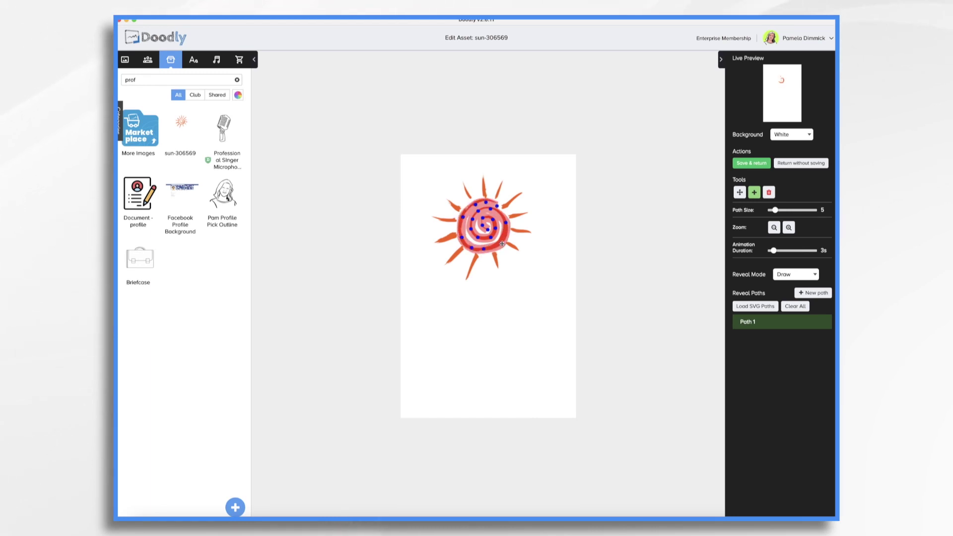
pyautogui.click(812, 293)
pyautogui.moveTo(499, 211)
pyautogui.mouseDown()
pyautogui.moveTo(526, 193)
pyautogui.moveTo(533, 233)
pyautogui.moveTo(484, 258)
pyautogui.moveTo(447, 258)
pyautogui.moveTo(449, 228)
pyautogui.moveTo(486, 205)
pyautogui.moveTo(482, 174)
pyautogui.moveTo(505, 175)
pyautogui.mouseUp()
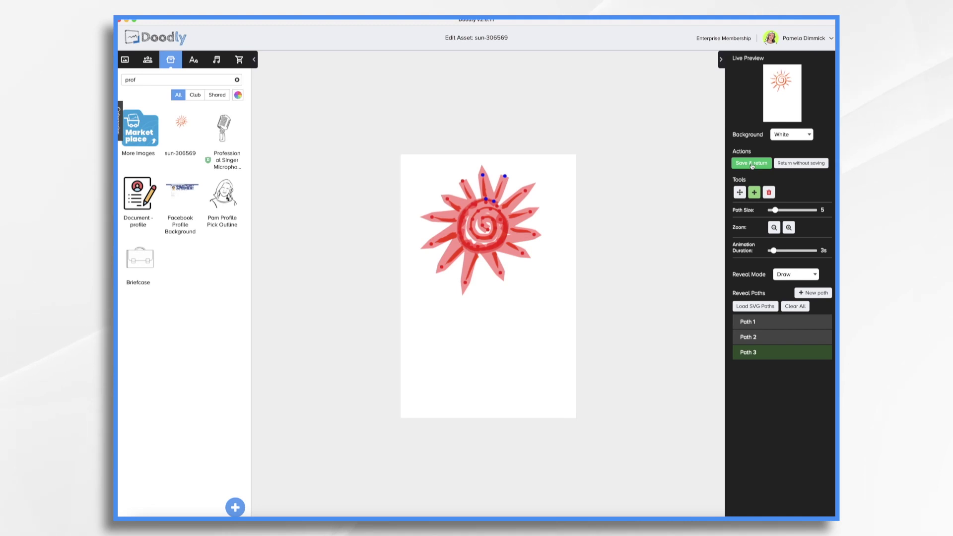
pyautogui.click(752, 165)
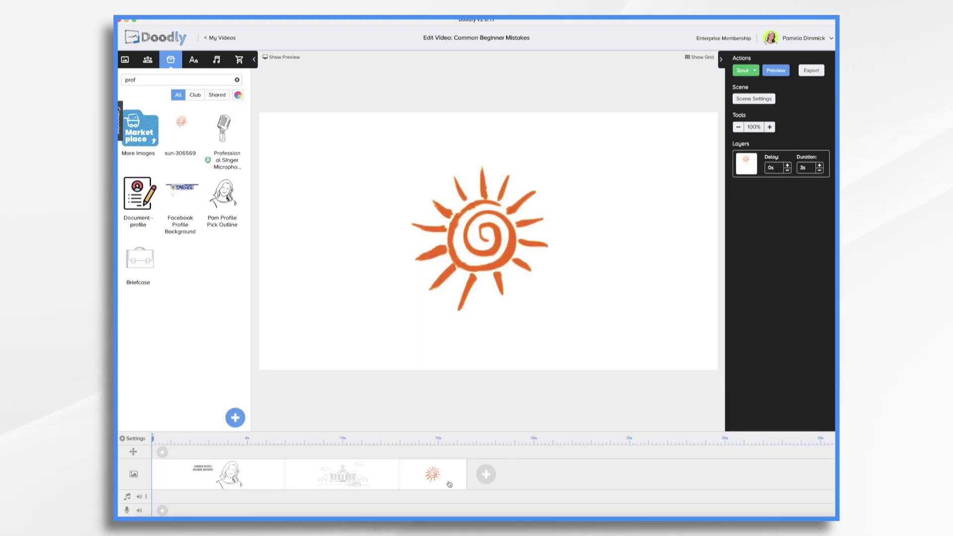
# Preview the sun scene being drawn, then close the preview.
pyautogui.rightClick(449, 483)
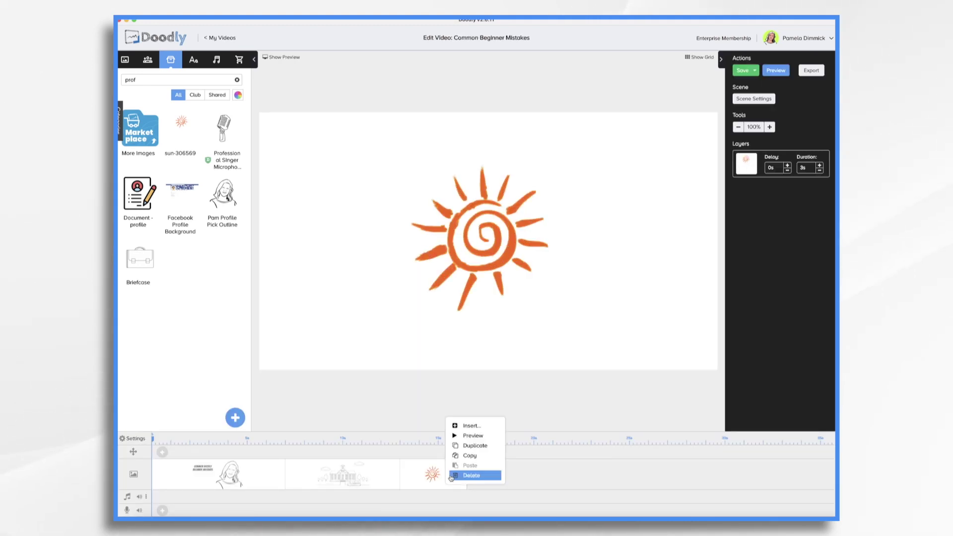
pyautogui.click(466, 435)
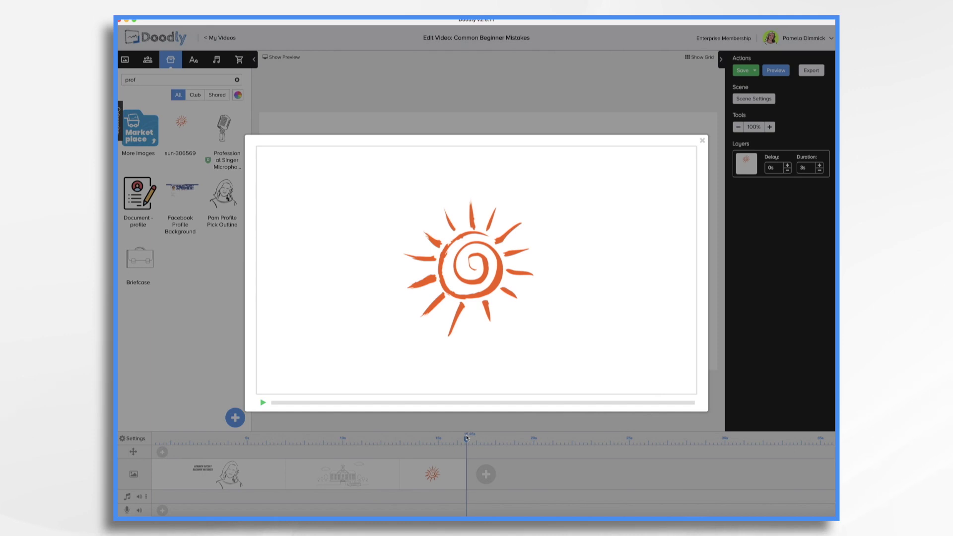
pyautogui.click(467, 438)
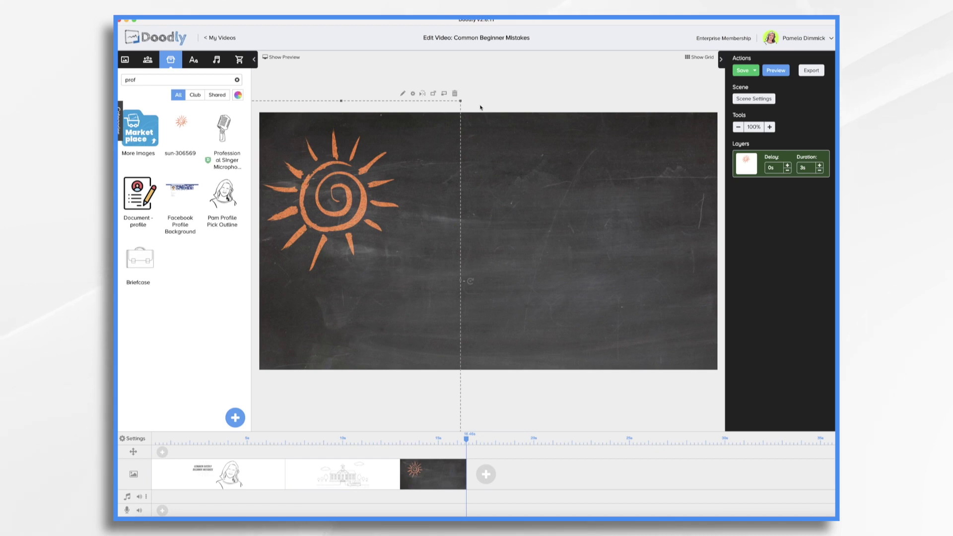
# Turn on Invert in the sun's Asset Settings and apply it, making it blue.
pyautogui.click(413, 95)
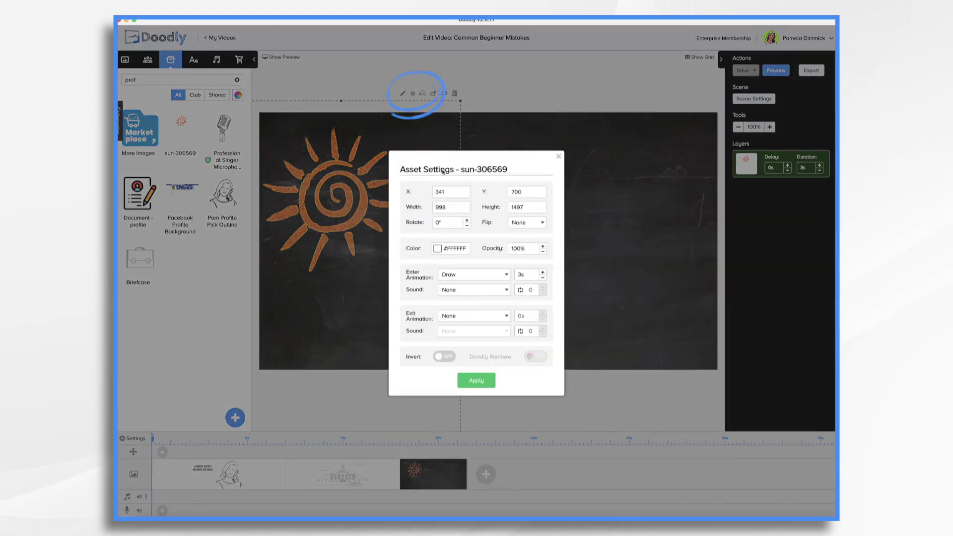
pyautogui.click(450, 358)
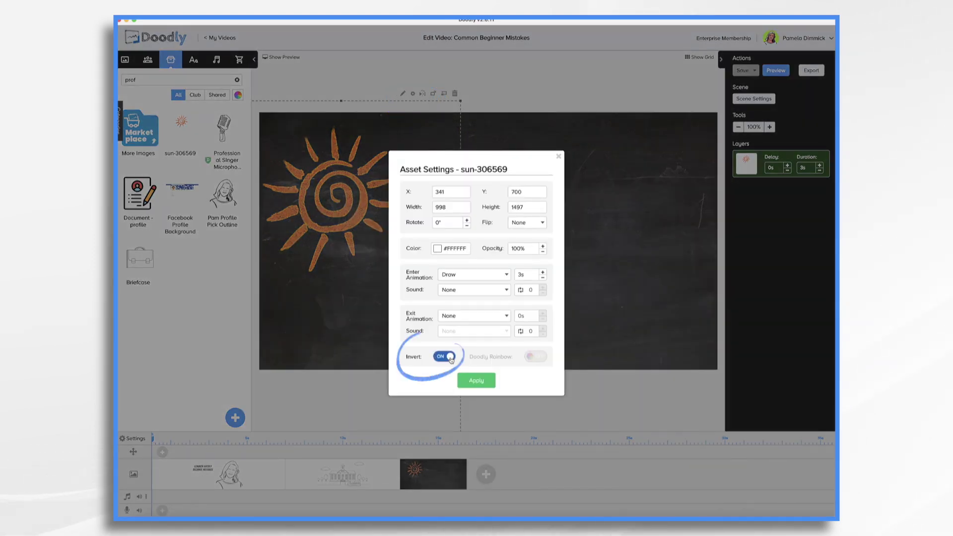
pyautogui.click(477, 381)
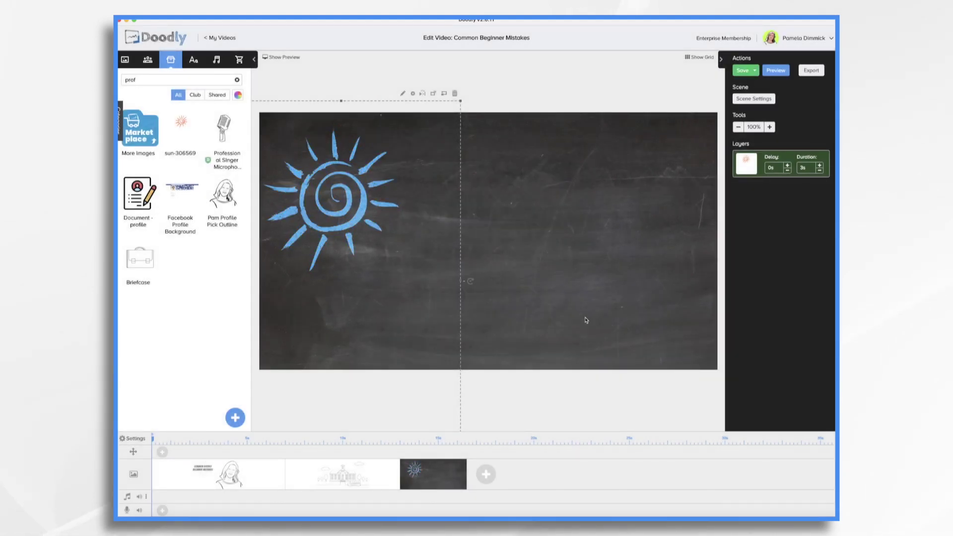
# Place the Assembled track on the music track and trim it to end with the chalkboard scene.
pyautogui.click(219, 60)
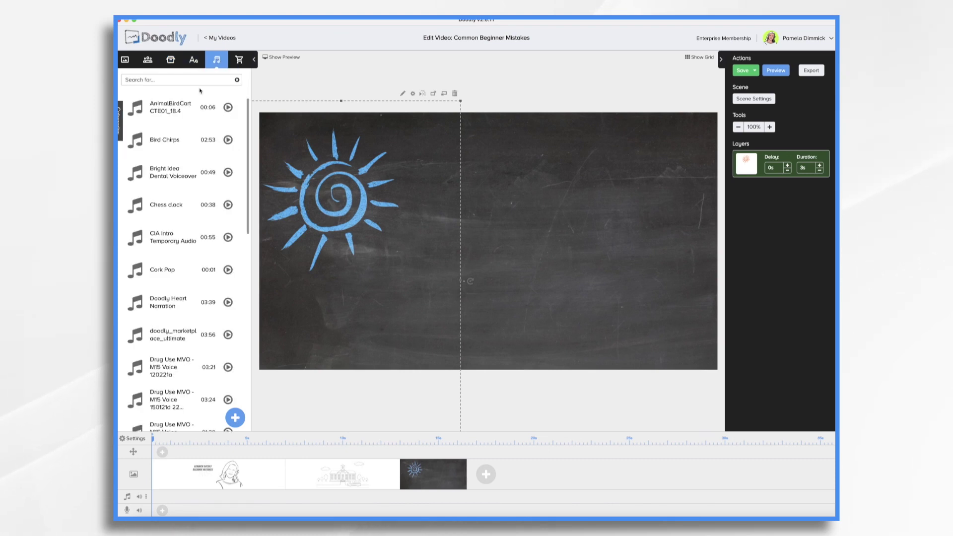
pyautogui.scroll(-20, 188, 342)
pyautogui.scroll(-3, 188, 351)
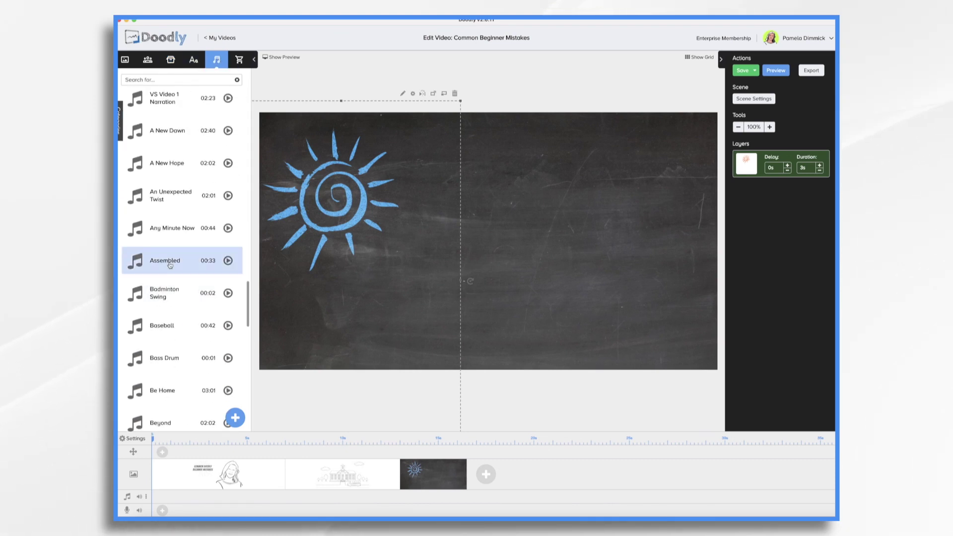
pyautogui.moveTo(166, 260); pyautogui.dragTo(199, 496)
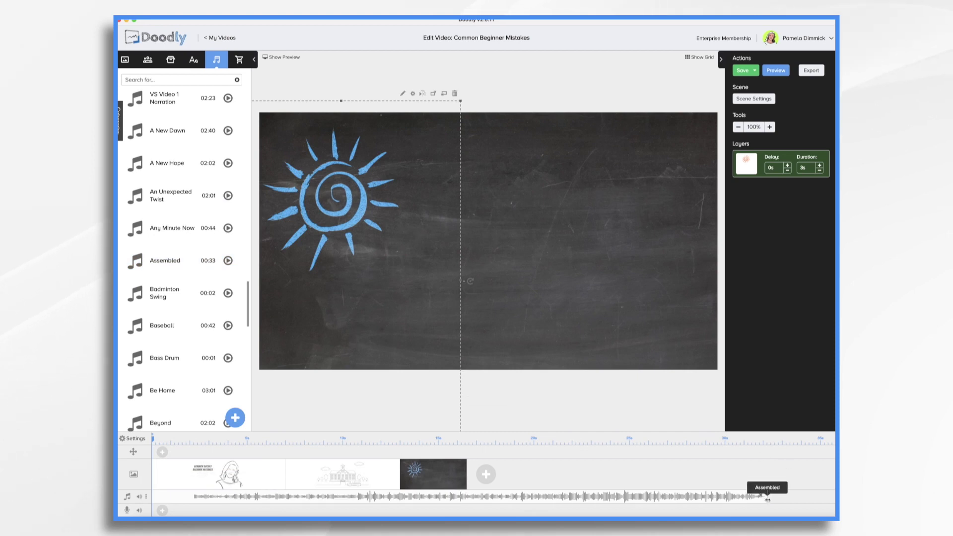
pyautogui.moveTo(767, 499); pyautogui.dragTo(465, 507)
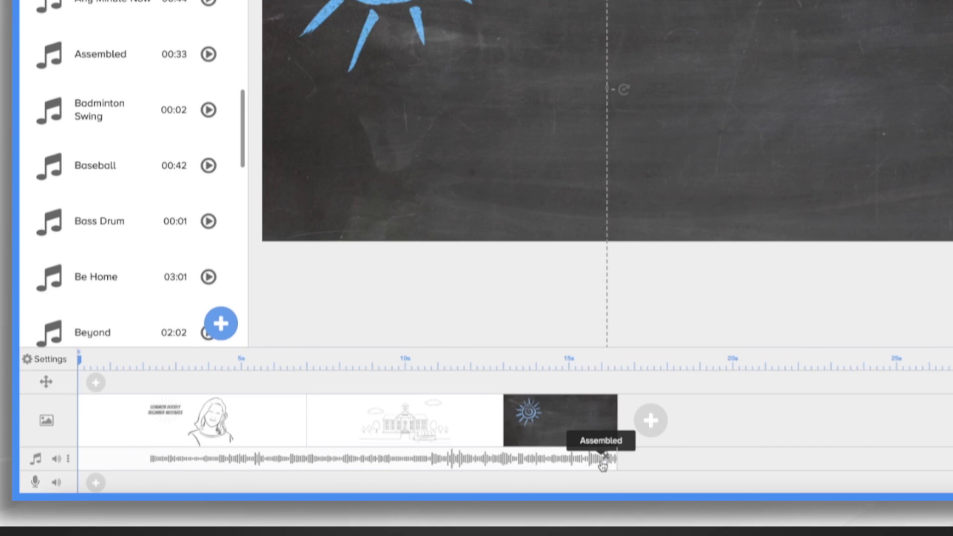
# Add a fade-out to the Assembled music, starting it at the chalkboard sun scene.
pyautogui.rightClick(602, 464)
pyautogui.click(636, 422)
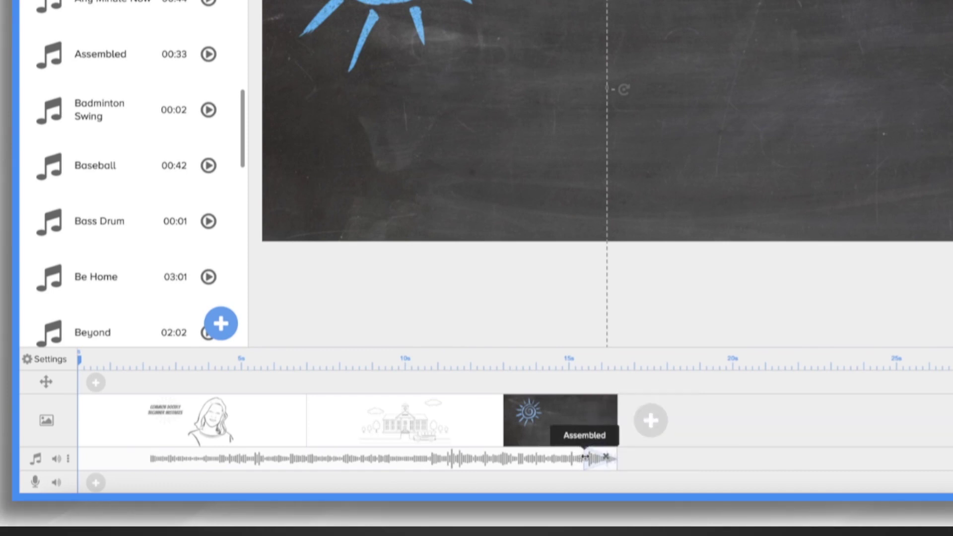
pyautogui.moveTo(586, 456); pyautogui.dragTo(490, 457)
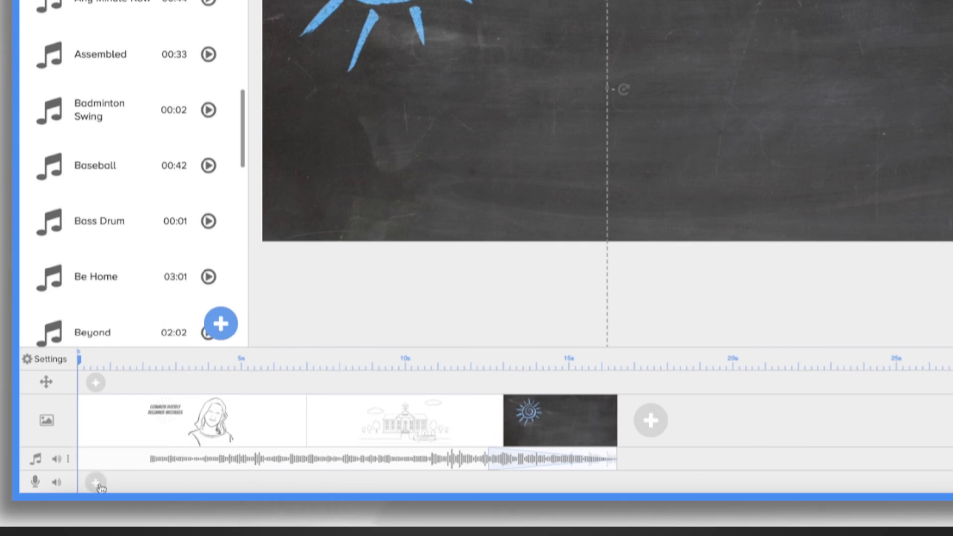
# Record a roughly 6-second voiceover onto the narration track.
pyautogui.click(96, 482)
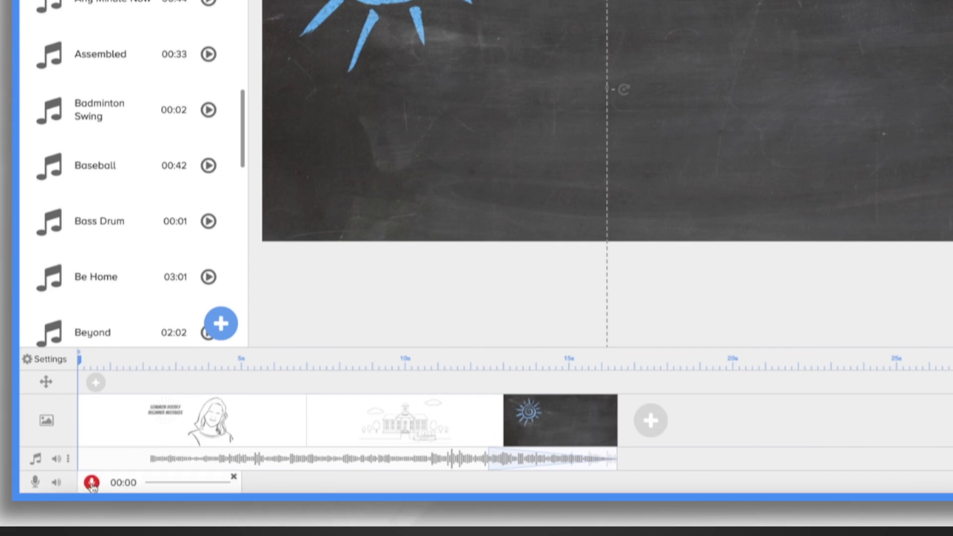
pyautogui.click(91, 482)
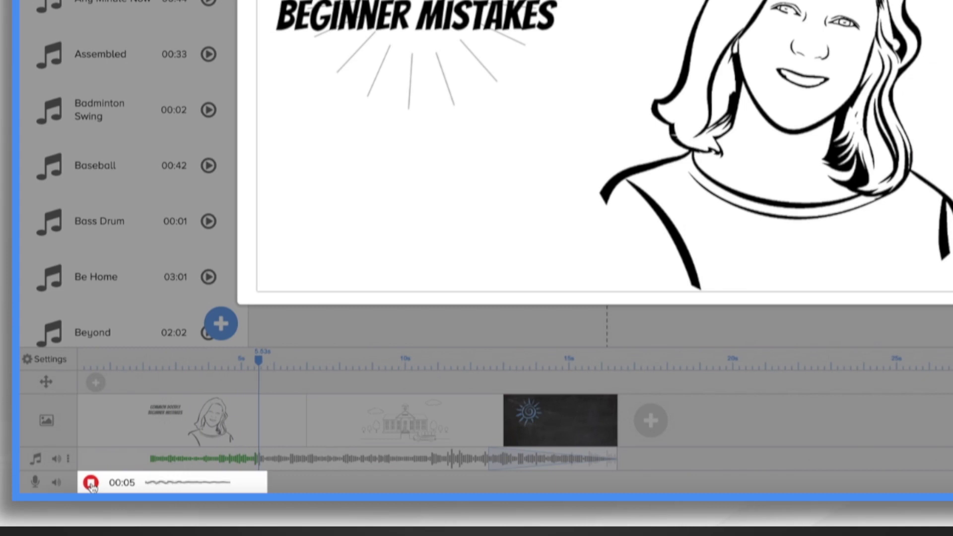
pyautogui.click(91, 482)
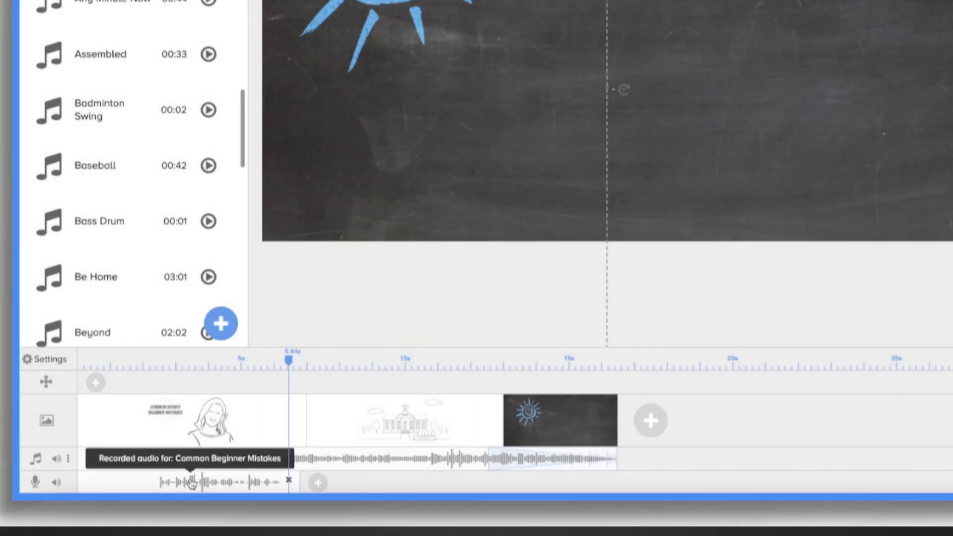
# Lower the music track's volume to about 20%.
pyautogui.click(57, 460)
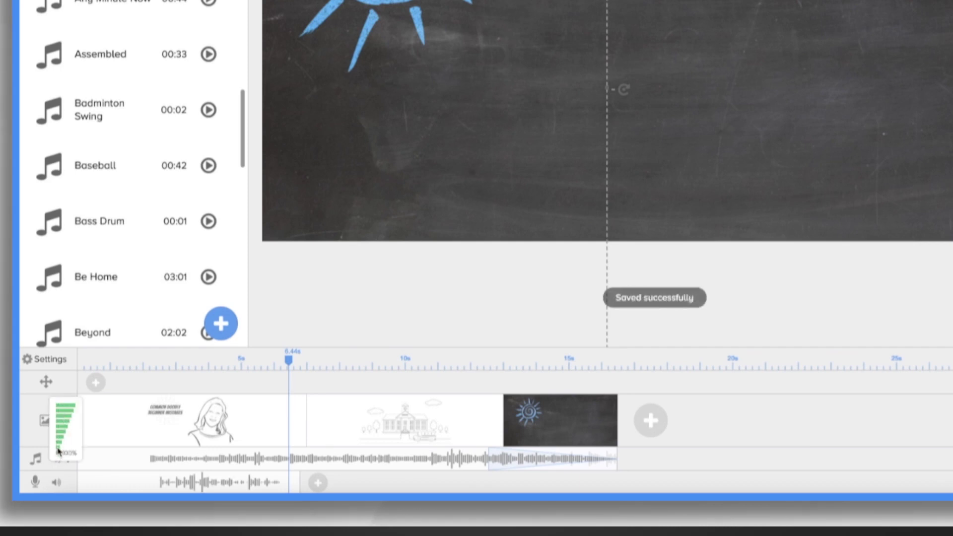
pyautogui.click(59, 449)
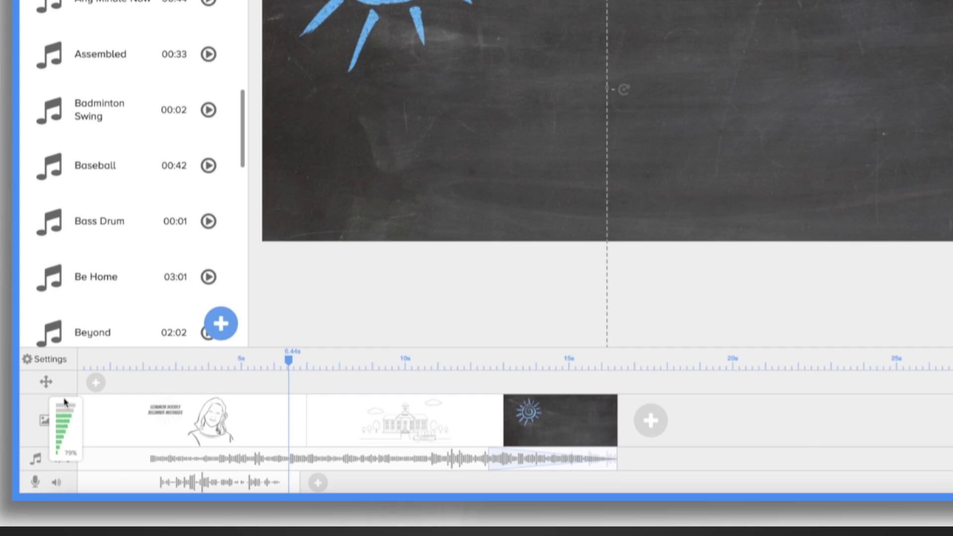
pyautogui.click(61, 435)
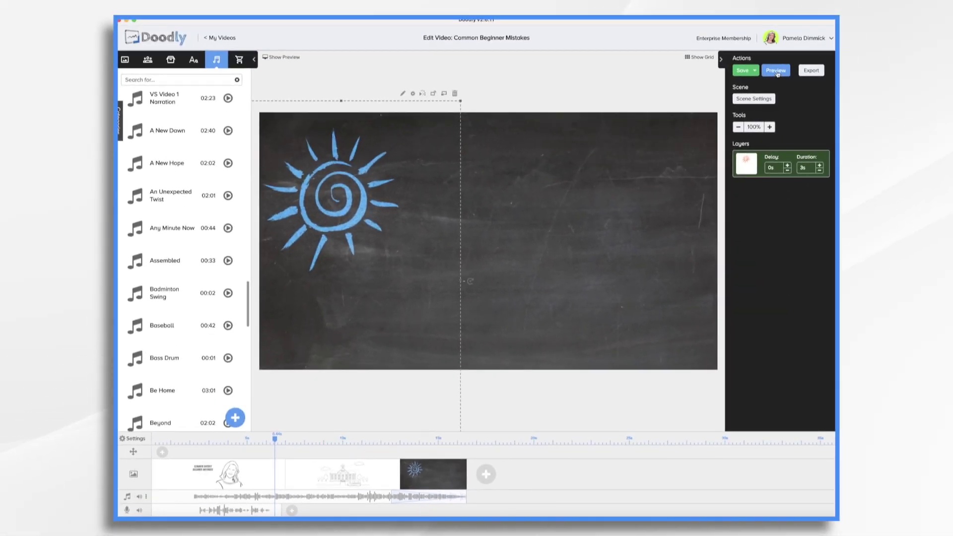
pyautogui.click(777, 74)
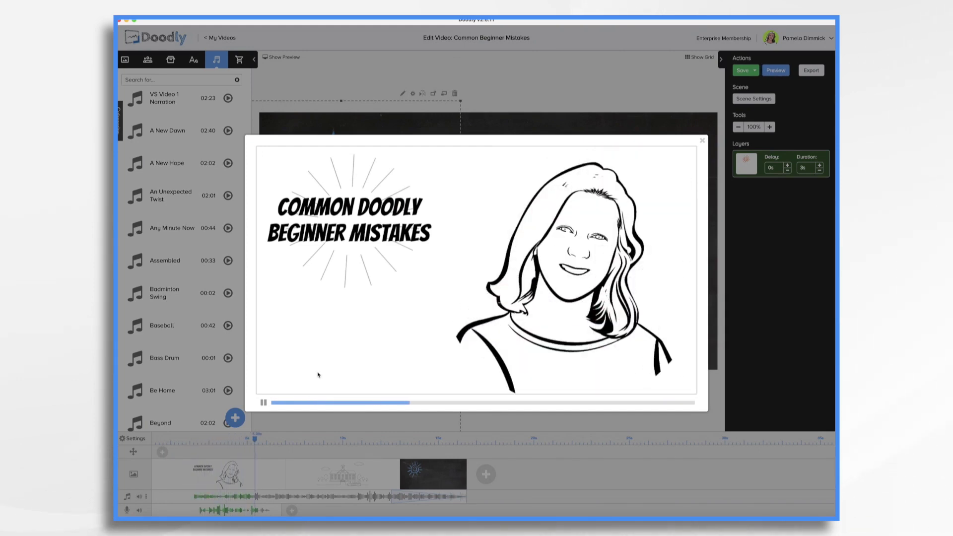
pyautogui.click(262, 404)
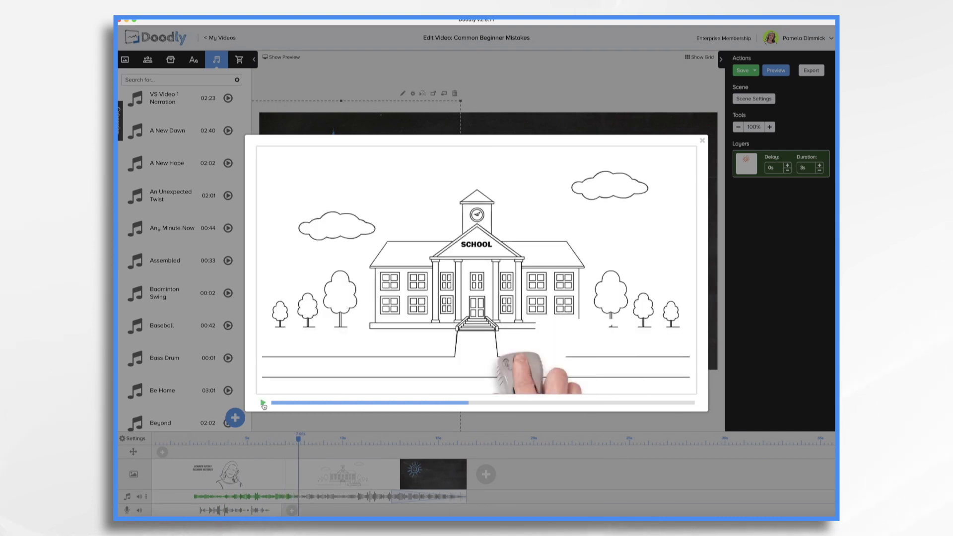
pyautogui.click(702, 141)
pyautogui.click(701, 142)
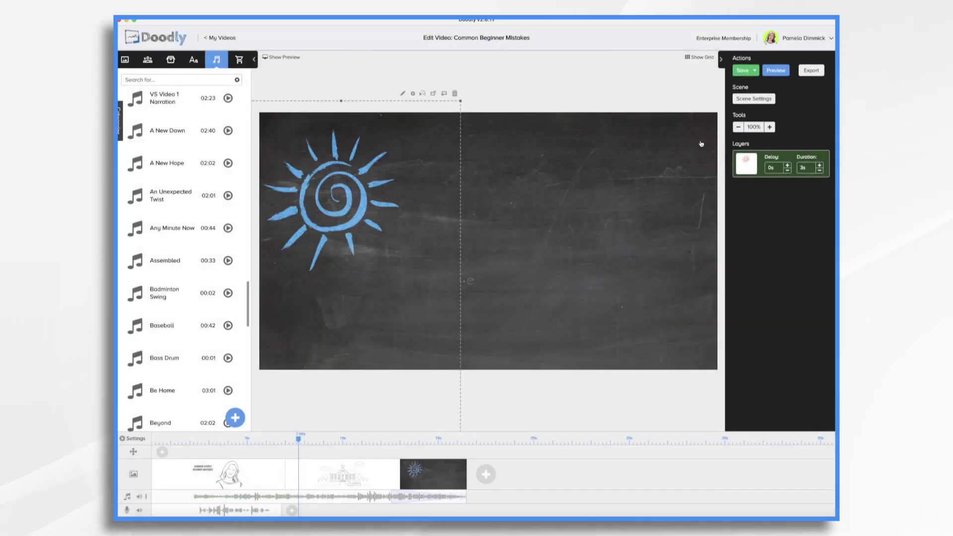